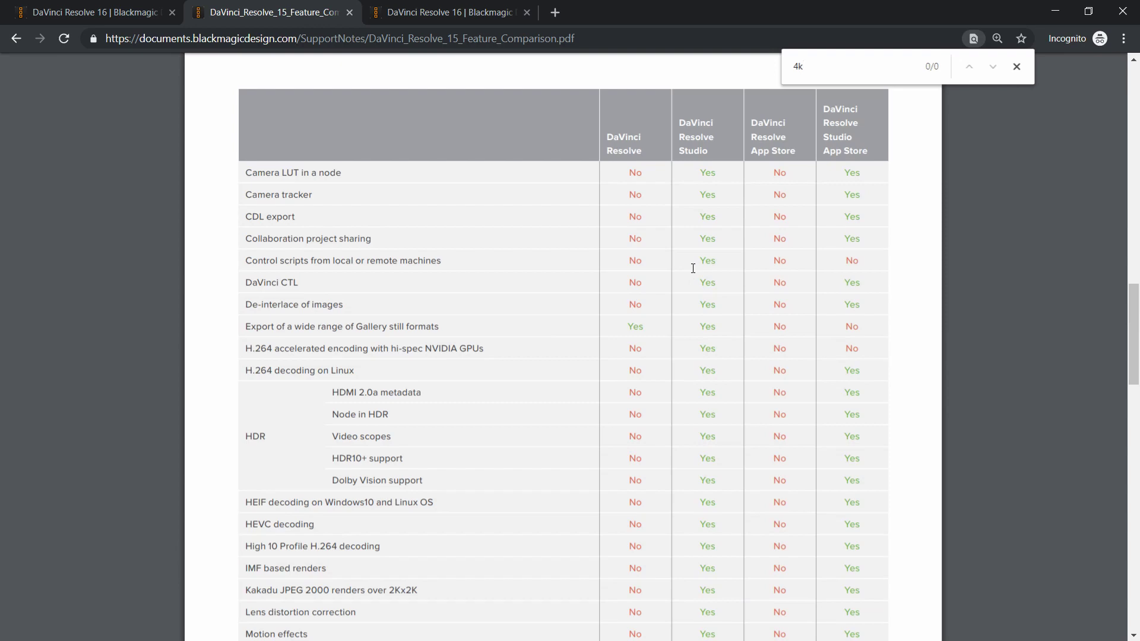
# Step: Search the feature comparison PDF for "hd"
pyautogui.press('BackSpace')
pyautogui.press('BackSpace')
pyautogui.write('hd')
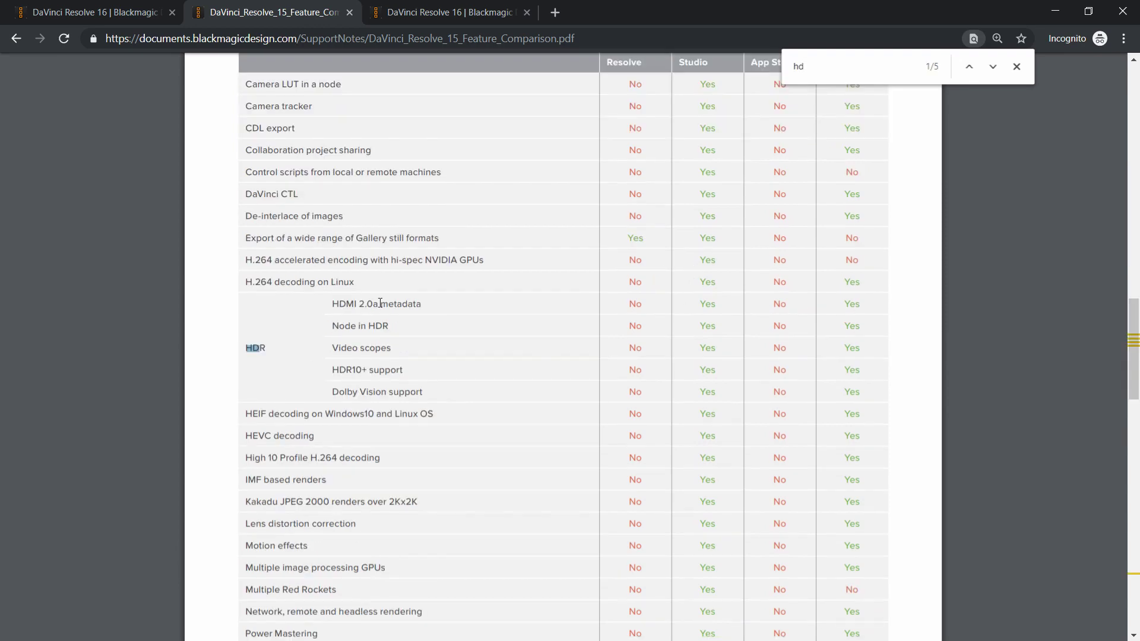
# Step: Return to the DaVinci Resolve download page and open the registration form for the Windows version of DaVinci Resolve 16 Beta
pyautogui.hotkey('ctrl', 'shift', 'Tab')
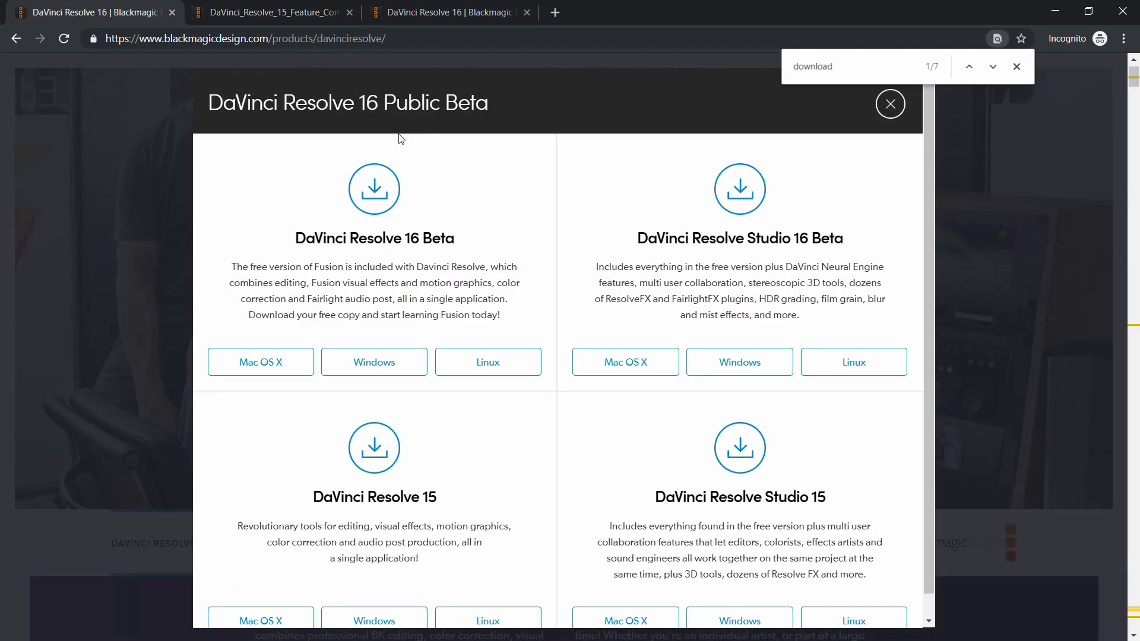
pyautogui.click(348, 359)
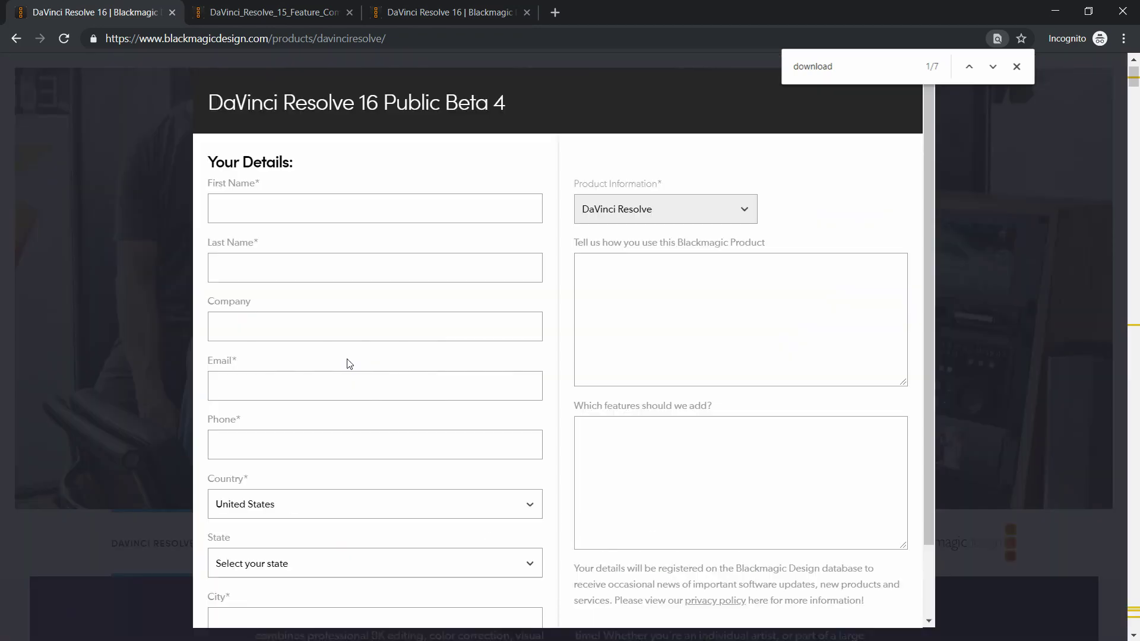
pyautogui.scroll(-1, 625, 276)
pyautogui.scroll(1, 624, 276)
# Step: Reopen the Temp Mail page, take the temporary email address, and return to the download form
pyautogui.hotkey('ctrl', 'shift', 't')
pyautogui.click(515, 235)
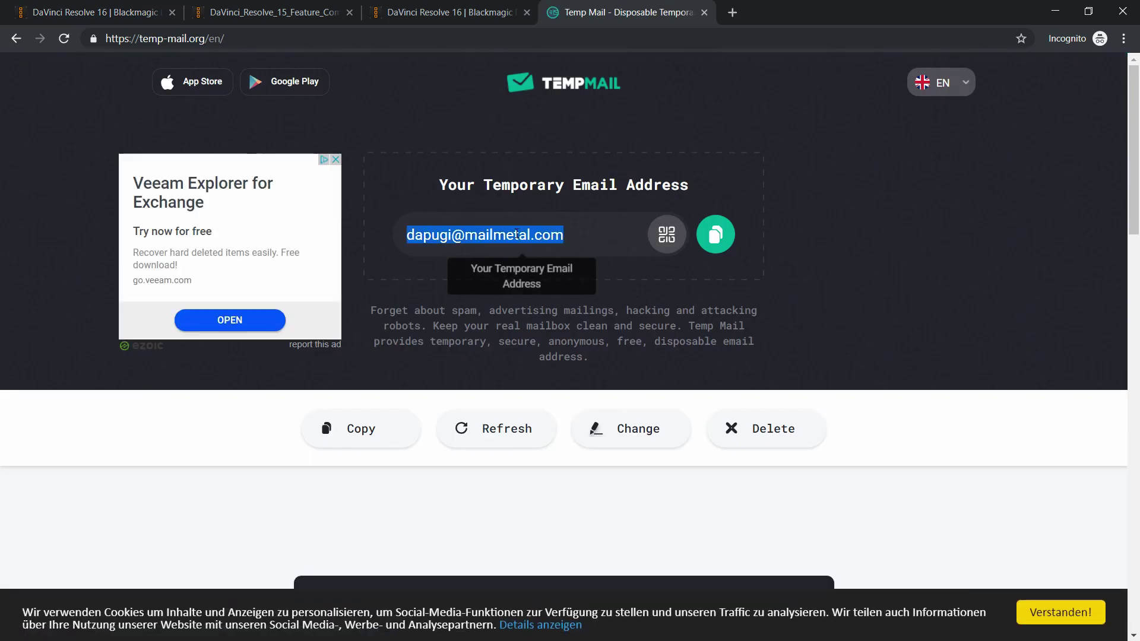
pyautogui.hotkey('ctrl', '1')
# Step: Fill the first name, last name, company, email and phone fields with the temporary email address
pyautogui.click(313, 209)
pyautogui.hotkey('ctrl', 'v')
pyautogui.press('Tab')
pyautogui.hotkey('ctrl', 'v')
pyautogui.click(283, 326)
pyautogui.hotkey('ctrl', 'v')
pyautogui.click(275, 387)
pyautogui.hotkey('ctrl', 'v')
pyautogui.press('Tab')
pyautogui.hotkey('ctrl', 'v')
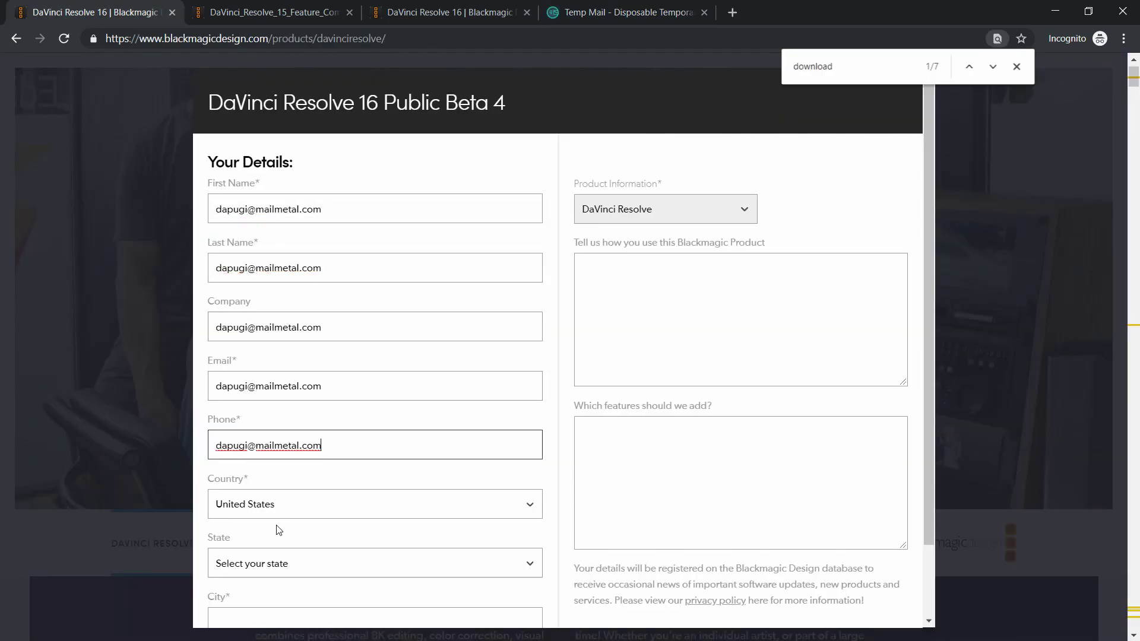
# Step: Choose Kansas as the state, fill the city with the temporary email address, and submit the form to start the download
pyautogui.scroll(-2, 315, 529)
pyautogui.click(309, 489)
pyautogui.click(313, 473)
pyautogui.press('Tab')
pyautogui.hotkey('ctrl', 'v')
pyautogui.click(584, 232)
pyautogui.scroll(1, 653, 214)
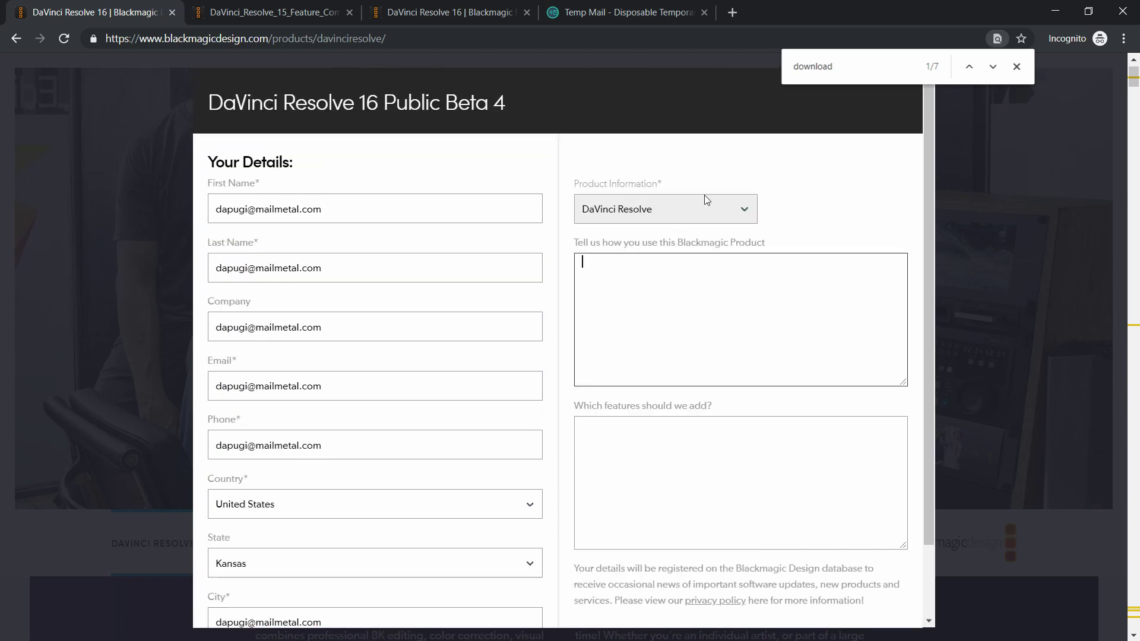
pyautogui.scroll(-1, 600, 438)
pyautogui.click(853, 595)
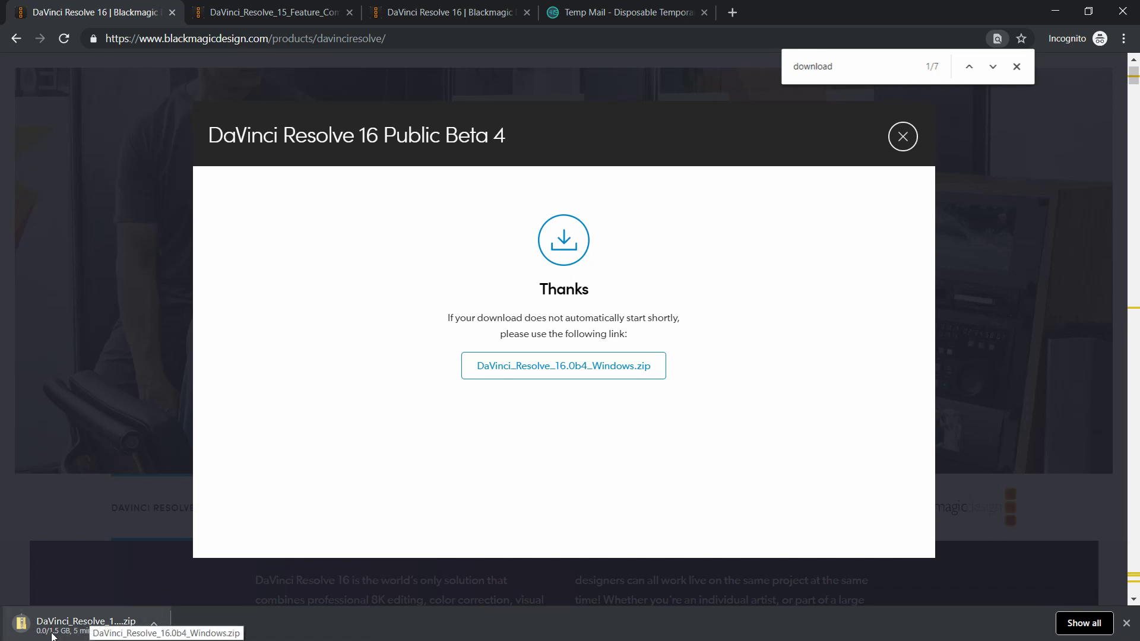
# Step: Locate the downloaded DaVinci_Resolve_16.0b4_Windows.zip in its folder and extract it to E:\Download\DaDown\DaVinci_Resolve_16.0b4_Windows
pyautogui.hotkey('ctrl', 'j')
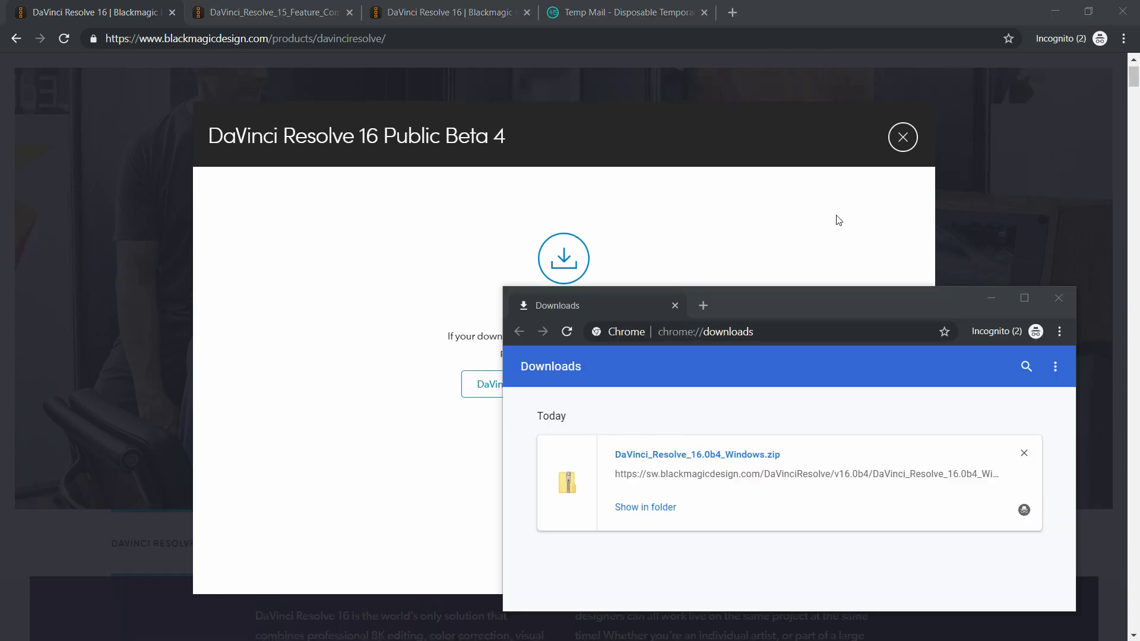
pyautogui.click(640, 509)
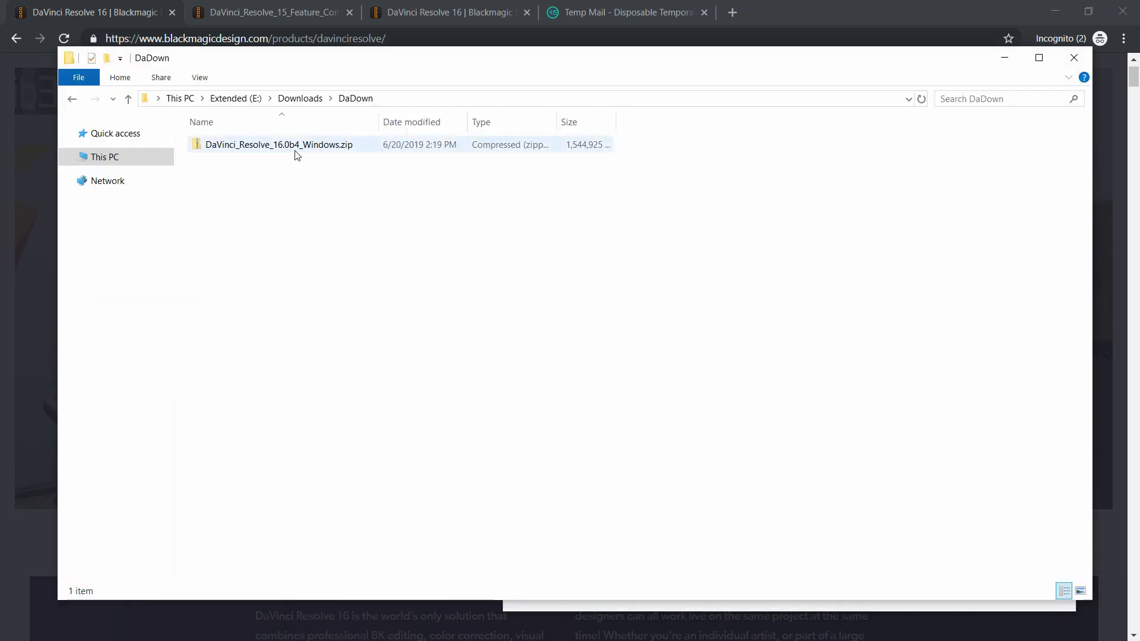
pyautogui.rightClick(242, 156)
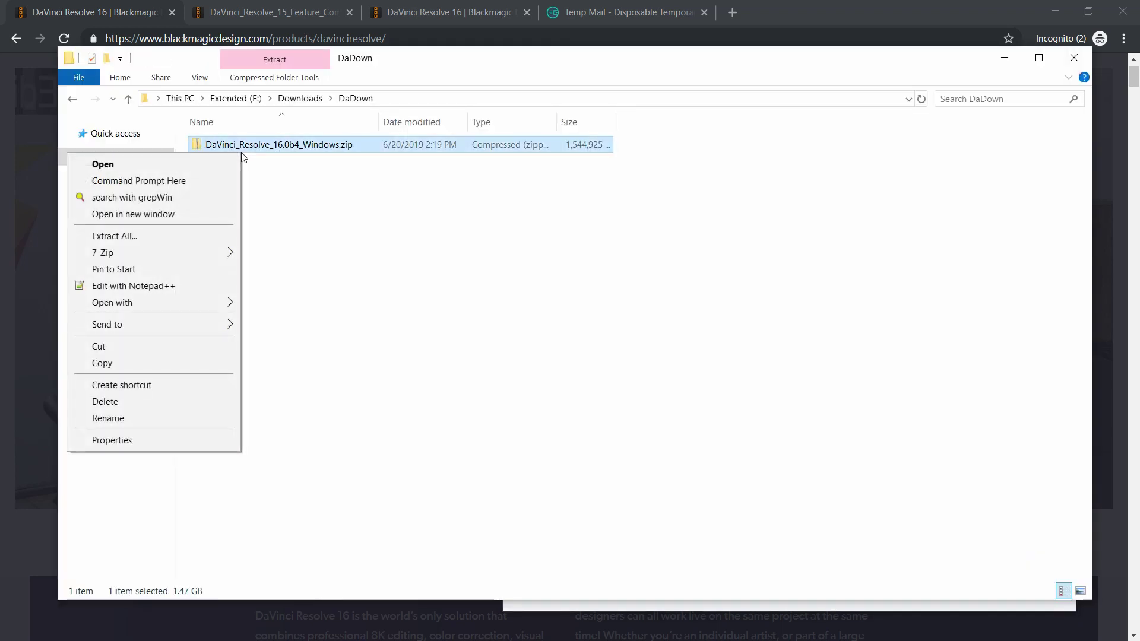
pyautogui.click(171, 235)
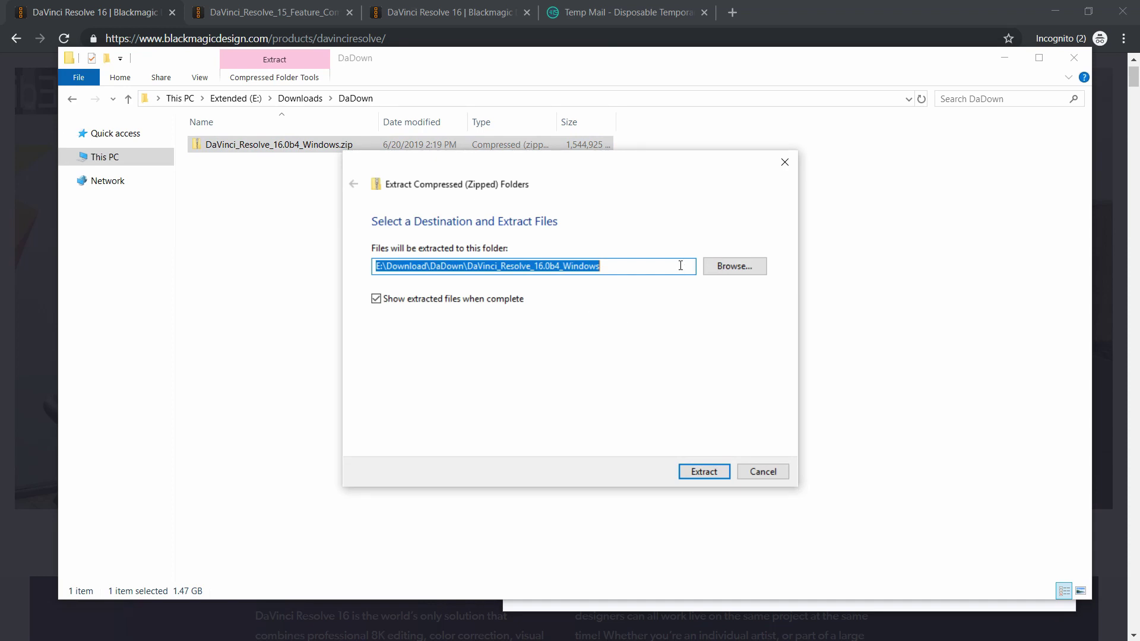
pyautogui.click(714, 469)
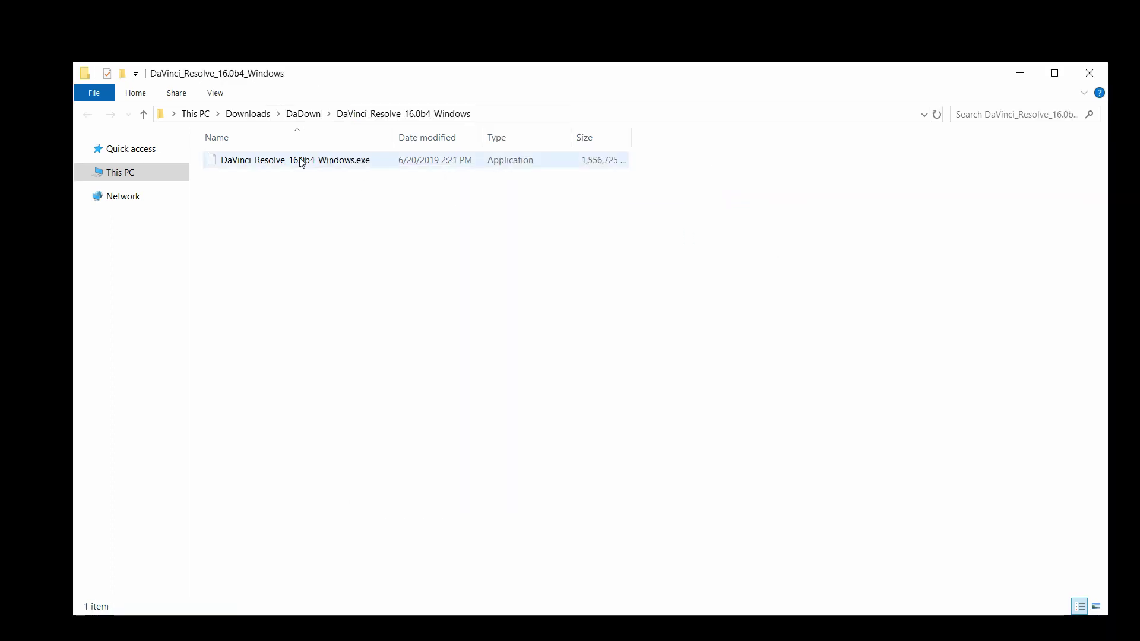
# Step: Run DaVinci_Resolve_16.0b4_Windows.exe, allowing it through SmartScreen and User Account Control
pyautogui.doubleClick(253, 162)
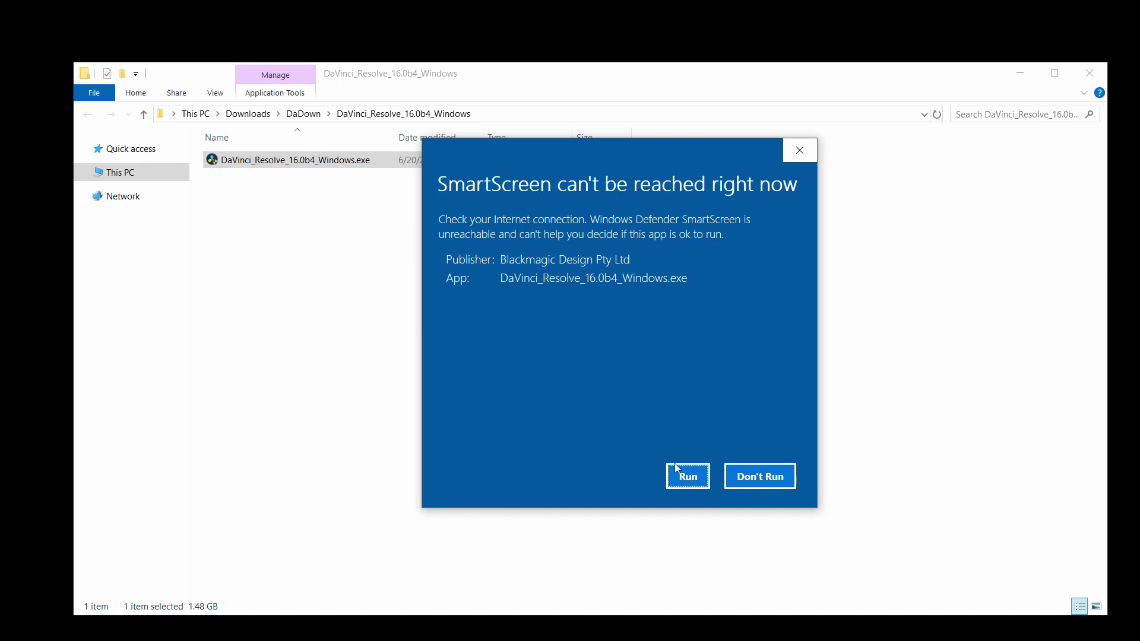
pyautogui.click(686, 478)
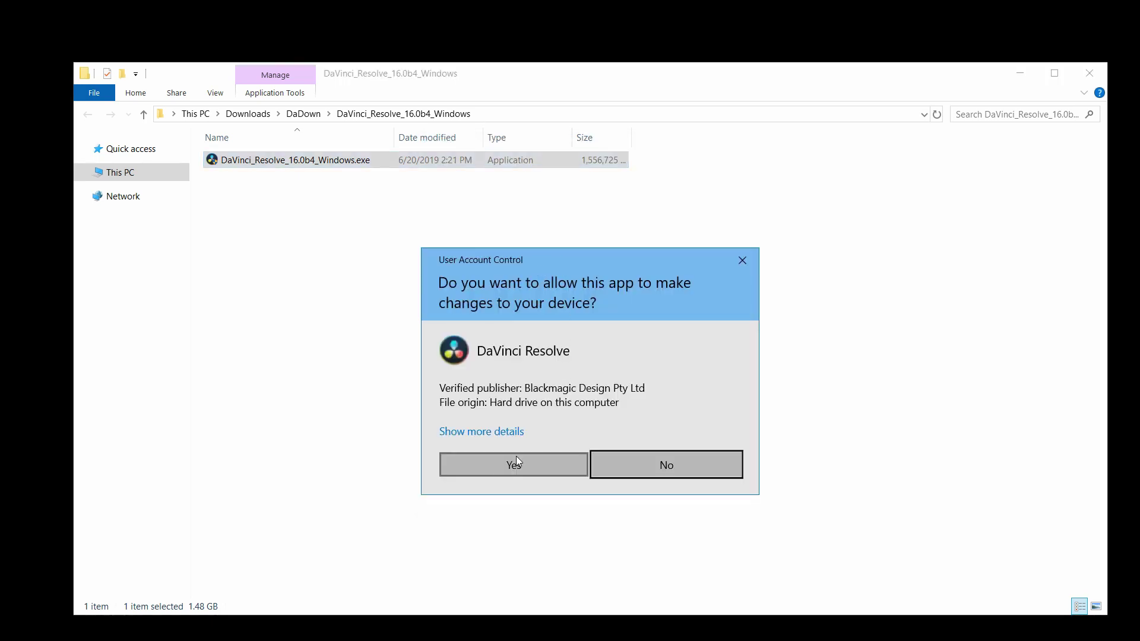
pyautogui.click(513, 459)
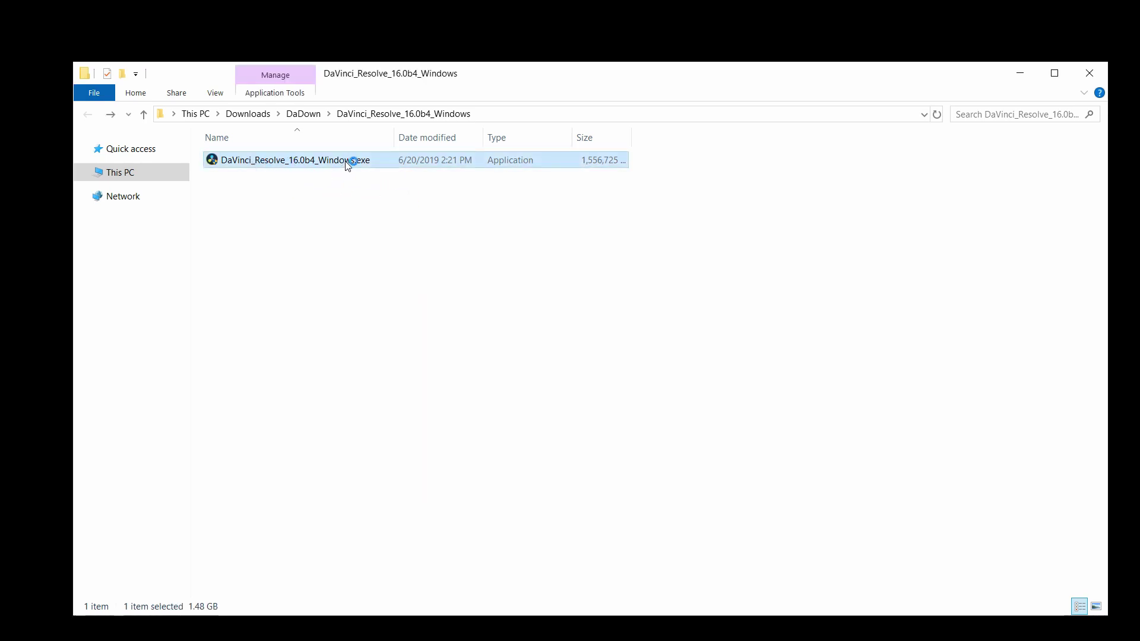
pyautogui.click(536, 458)
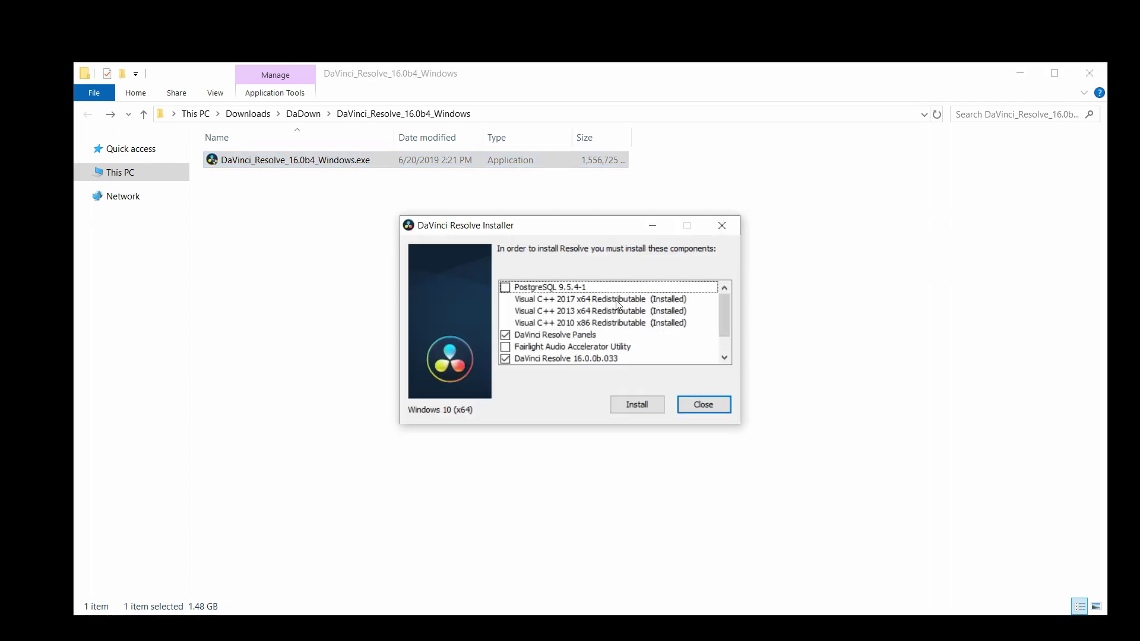
# Step: Leave PostgreSQL 9.5.4-1 out of the installation and deselect the DaVinci Resolve Panels component
pyautogui.click(542, 289)
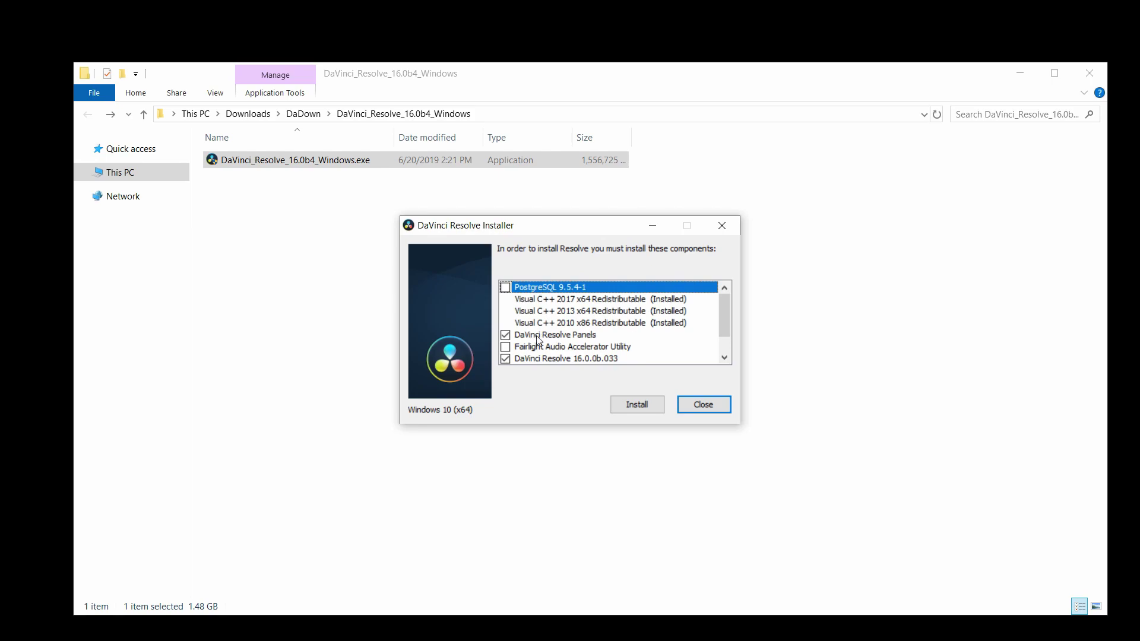
pyautogui.click(556, 337)
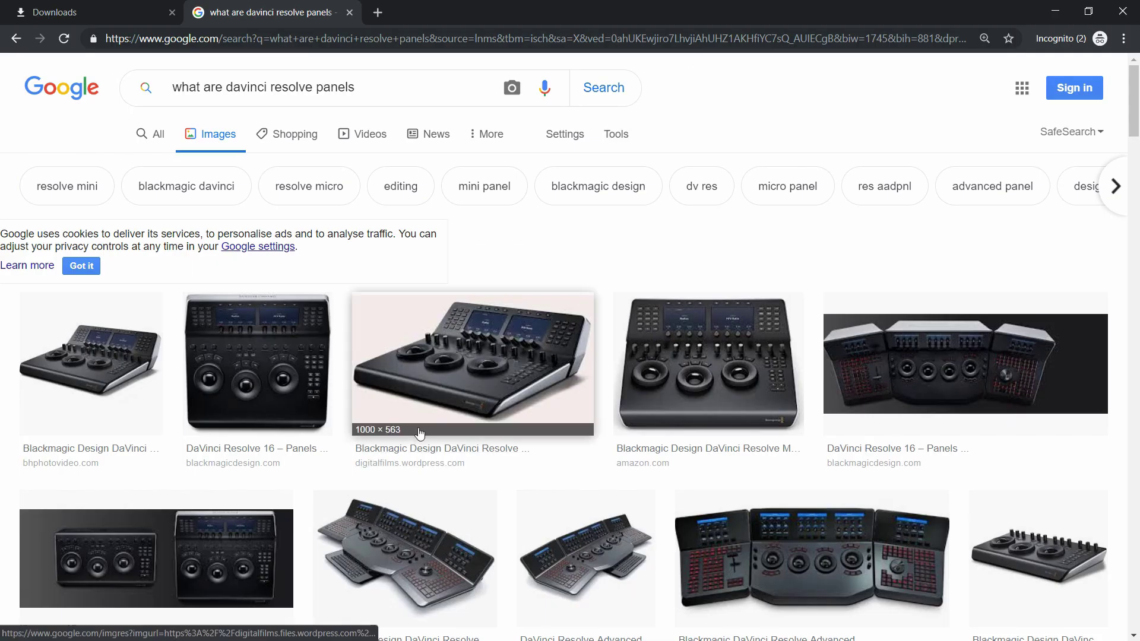
# Step: Look through the Google image results for "what are davinci resolve panels" in the browser
pyautogui.scroll(-2, 617, 393)
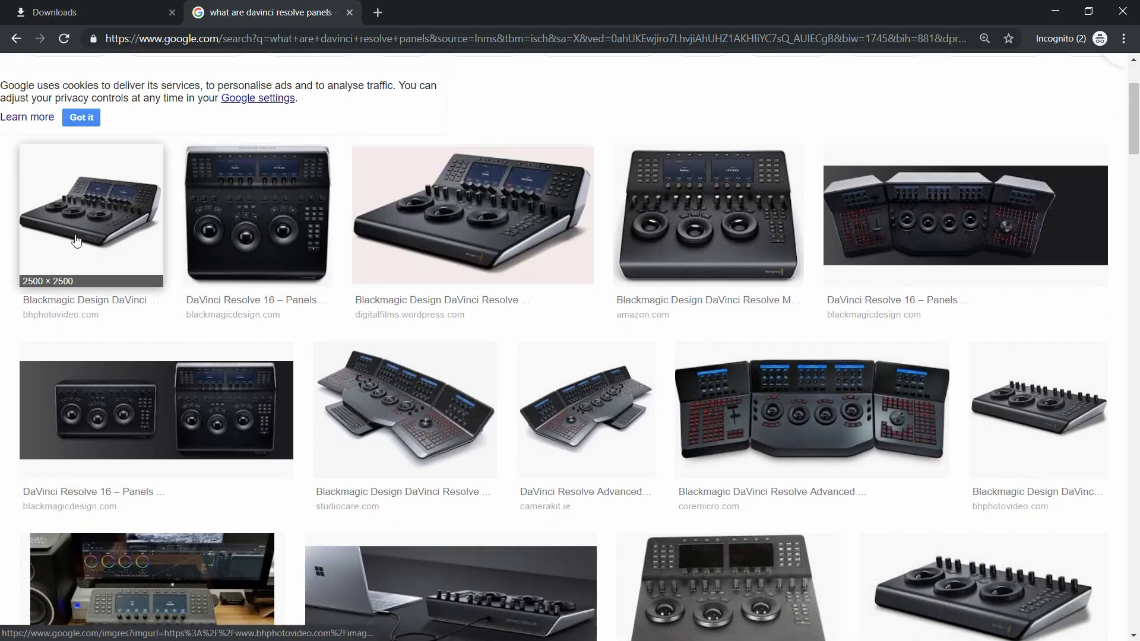
pyautogui.scroll(-2, 289, 241)
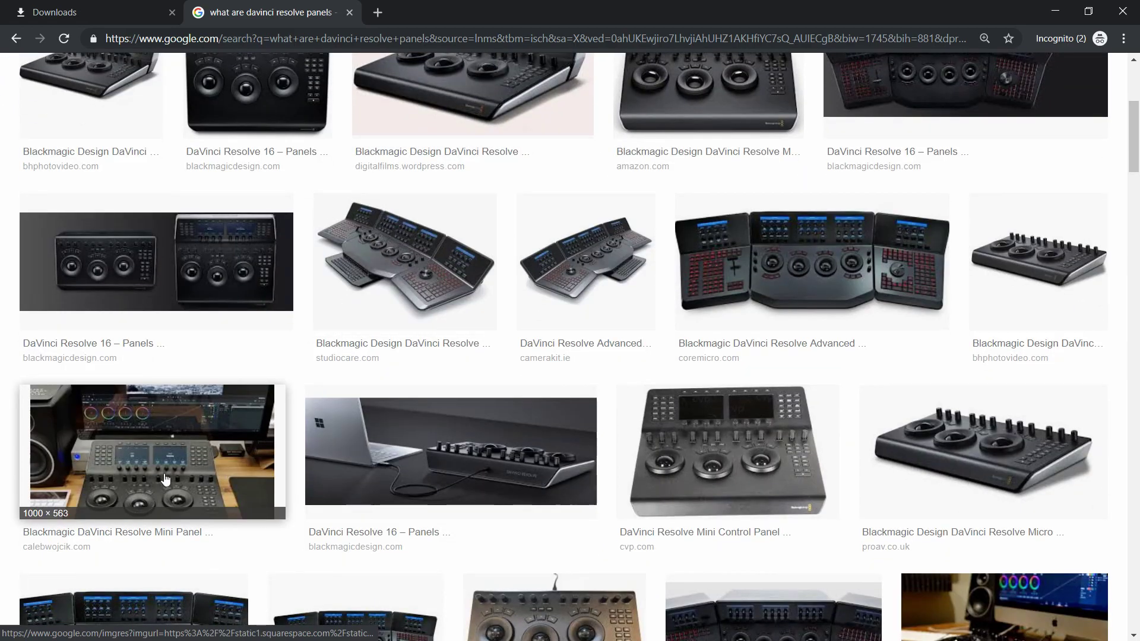
pyautogui.scroll(-3, 142, 523)
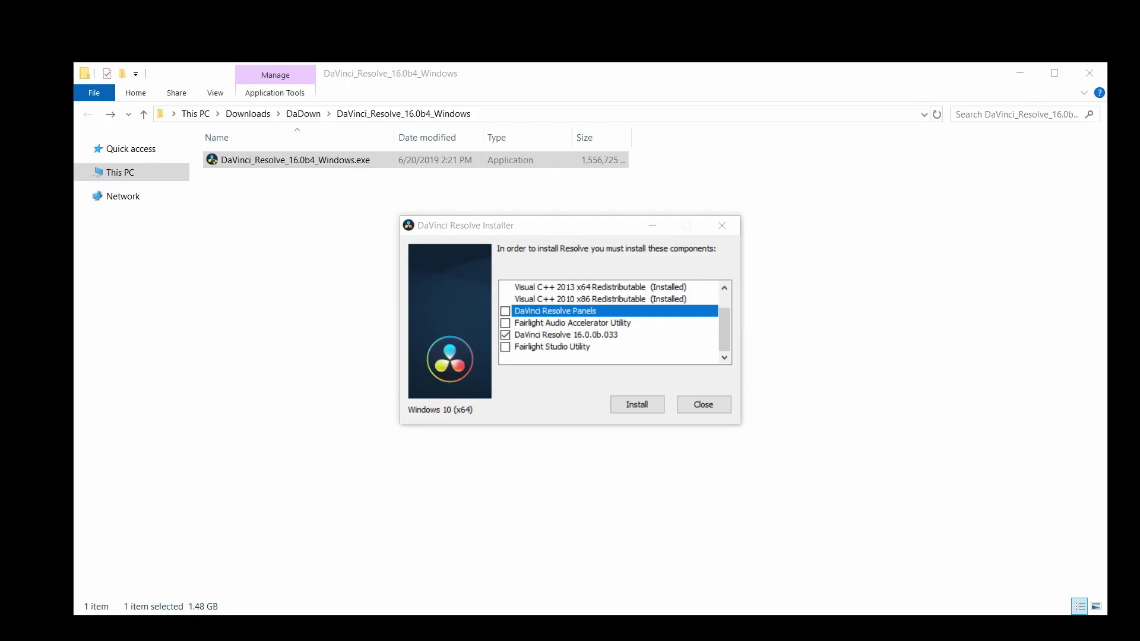
# Step: Start the installation with only DaVinci Resolve 16.0.0b.033 selected, leaving out the panels and both Fairlight utilities
pyautogui.click(570, 315)
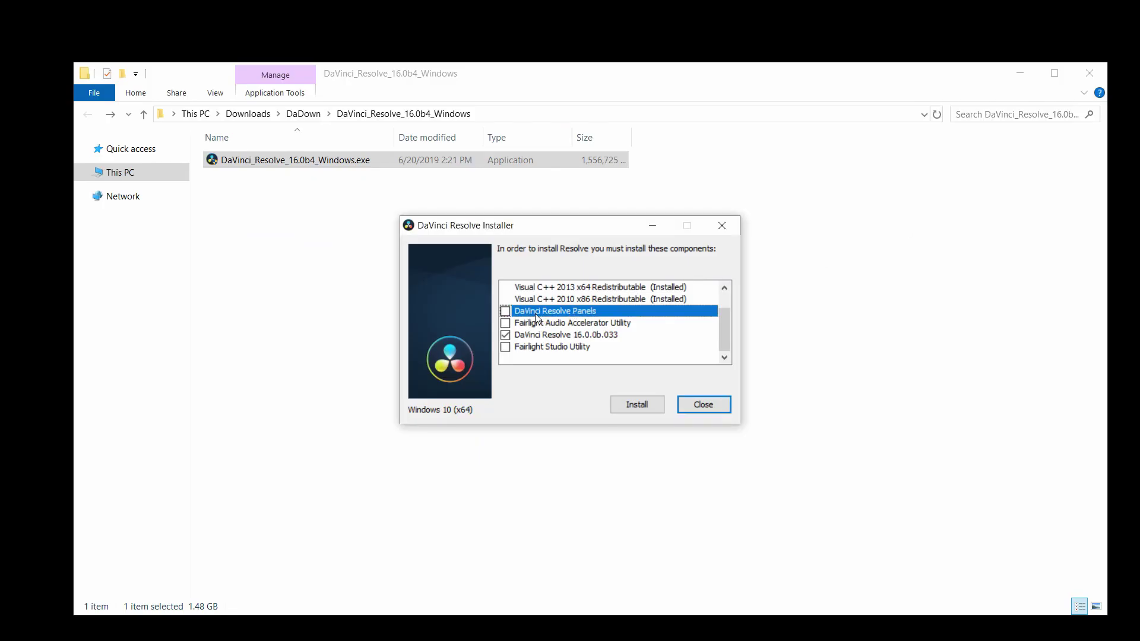
pyautogui.click(595, 326)
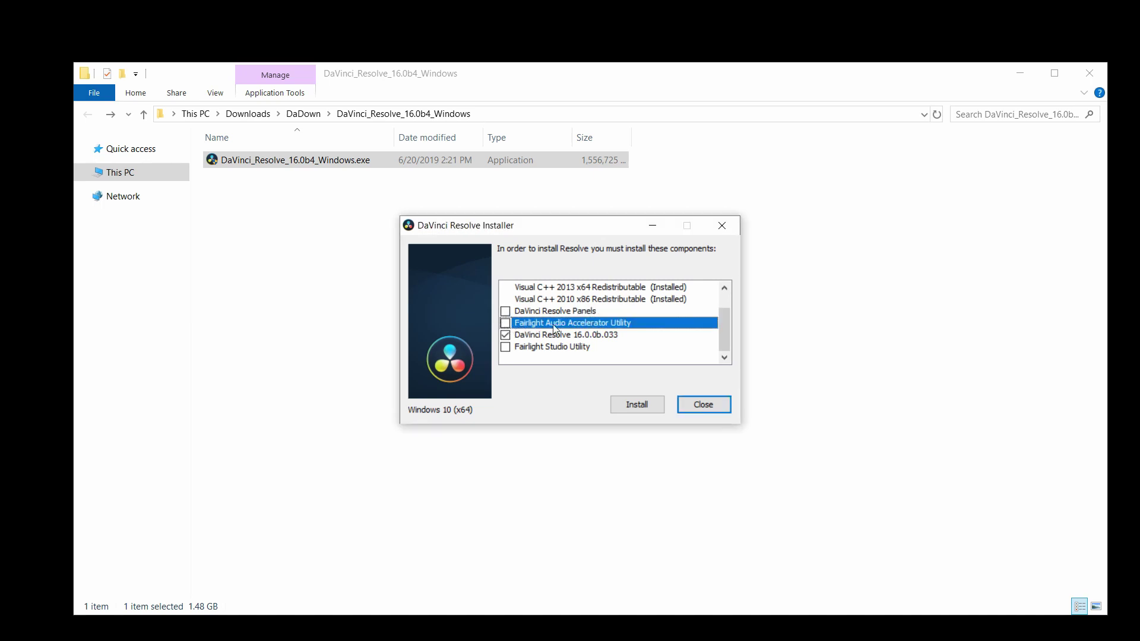
pyautogui.click(540, 349)
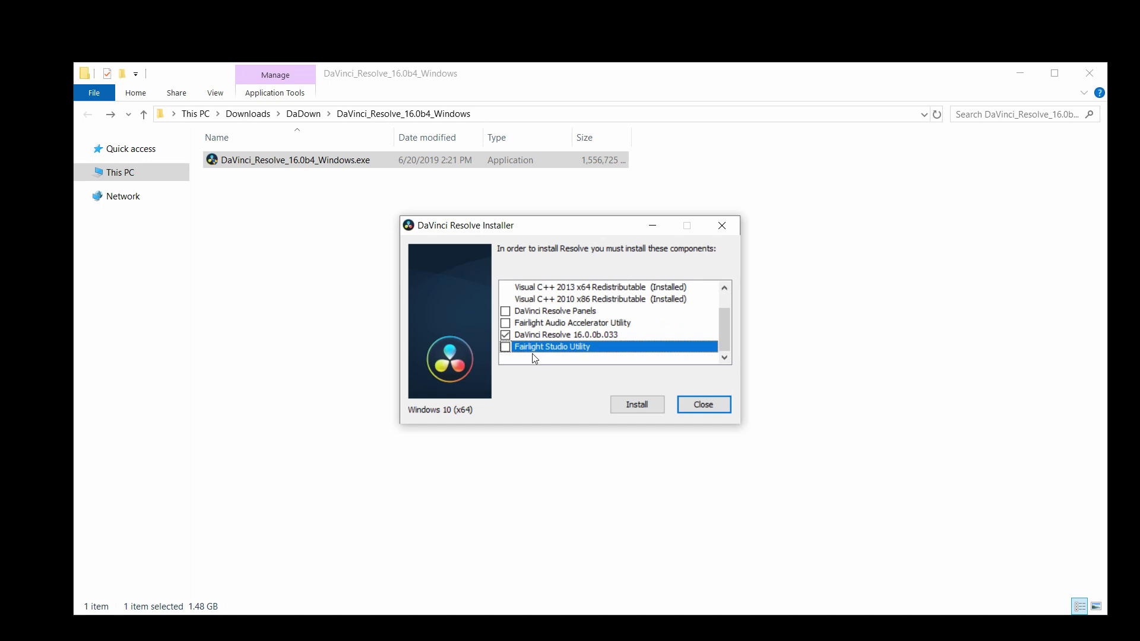
pyautogui.click(635, 404)
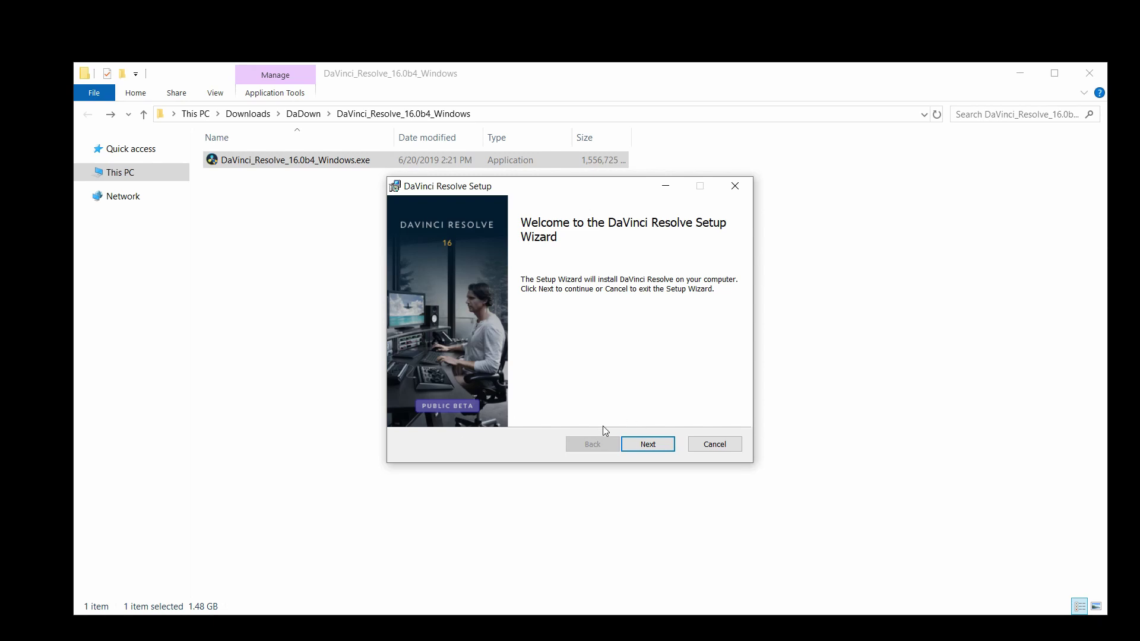
# Step: Accept the license agreement, keep the default destination folder, and begin installing DaVinci Resolve in the setup wizard
pyautogui.click(647, 446)
pyautogui.click(501, 410)
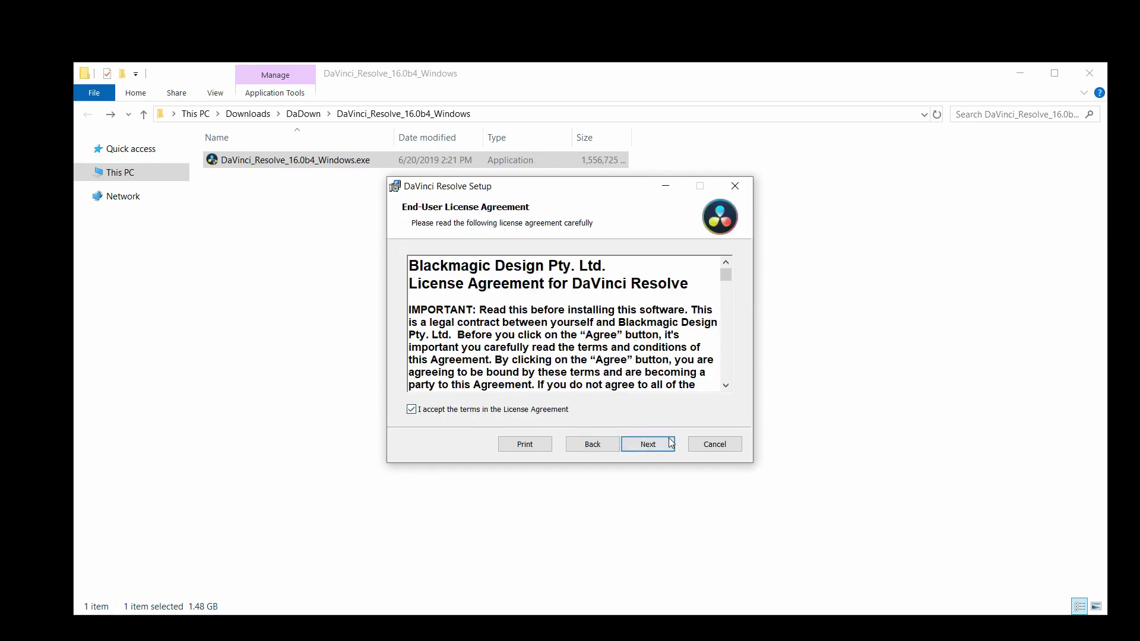
pyautogui.click(659, 445)
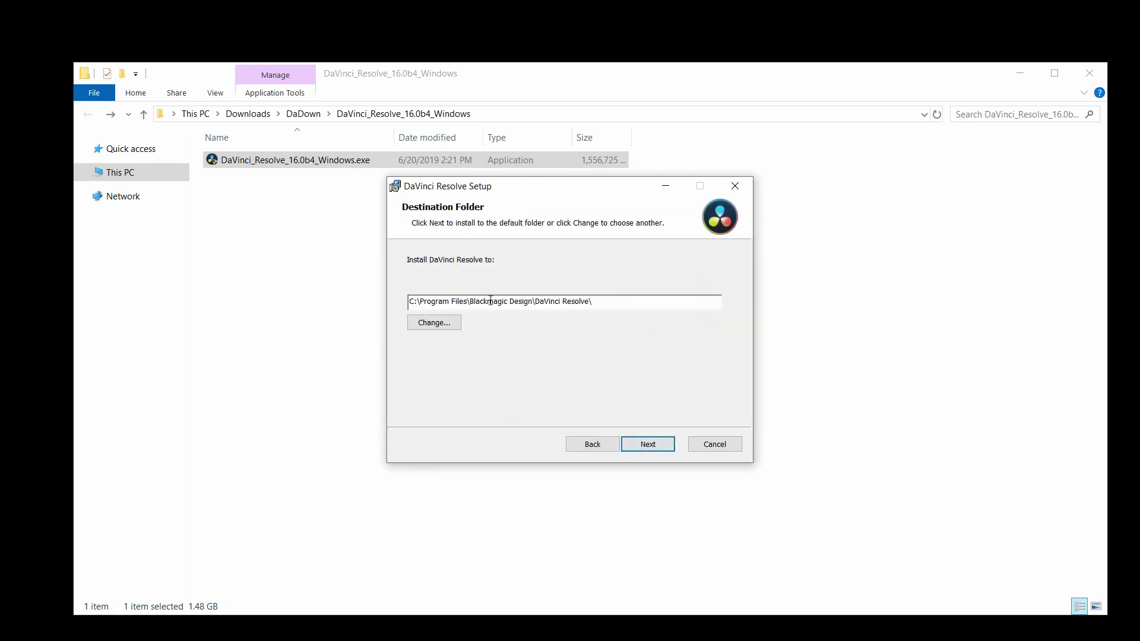
pyautogui.click(662, 447)
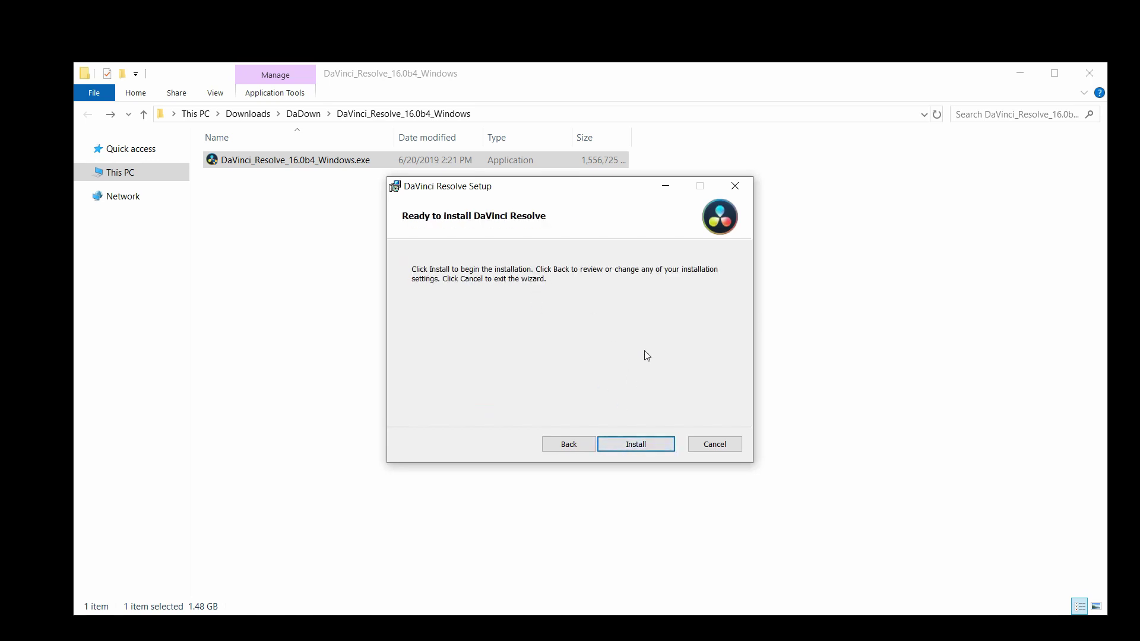
pyautogui.click(647, 445)
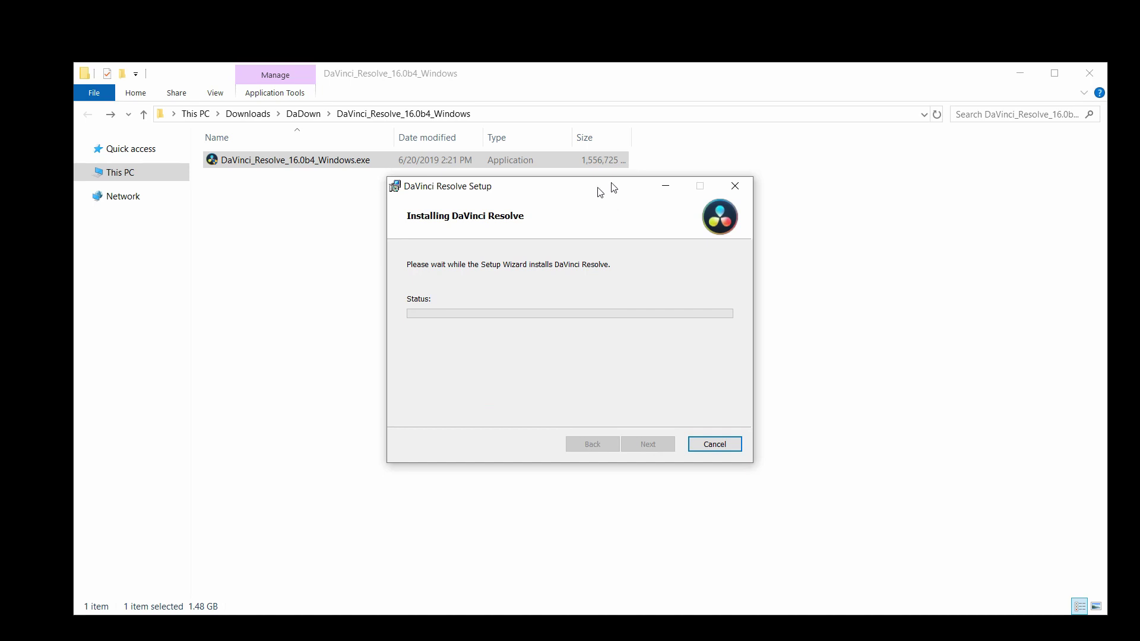
# Step: Move the setup window aside, enable Show ReadMe, and finish the setup wizard
pyautogui.moveTo(616, 185); pyautogui.dragTo(315, 258)
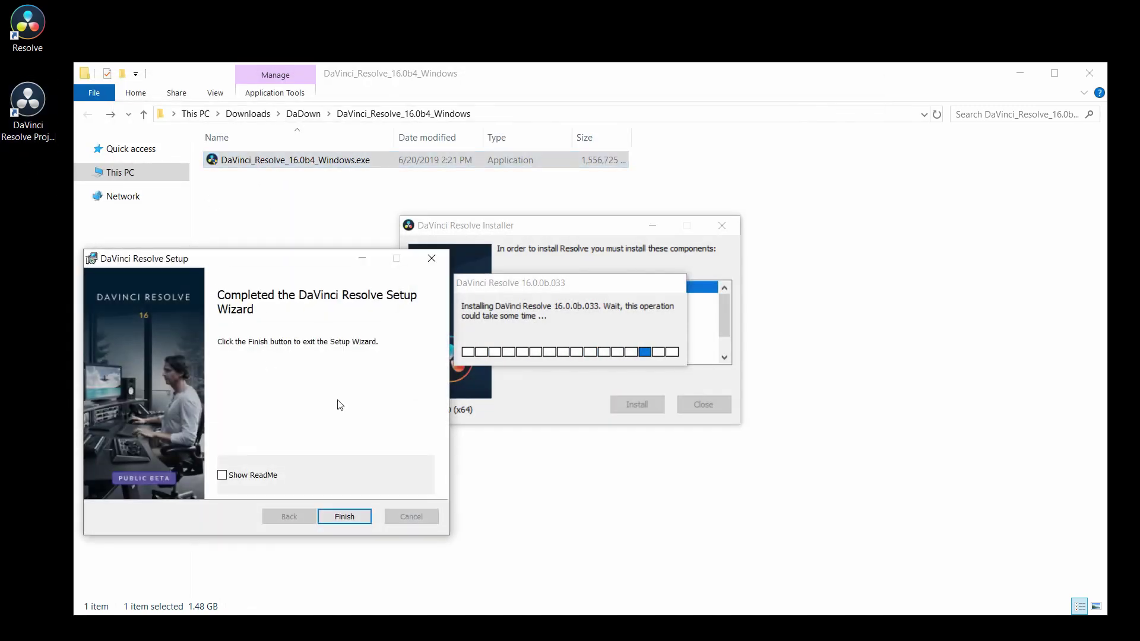
pyautogui.click(223, 475)
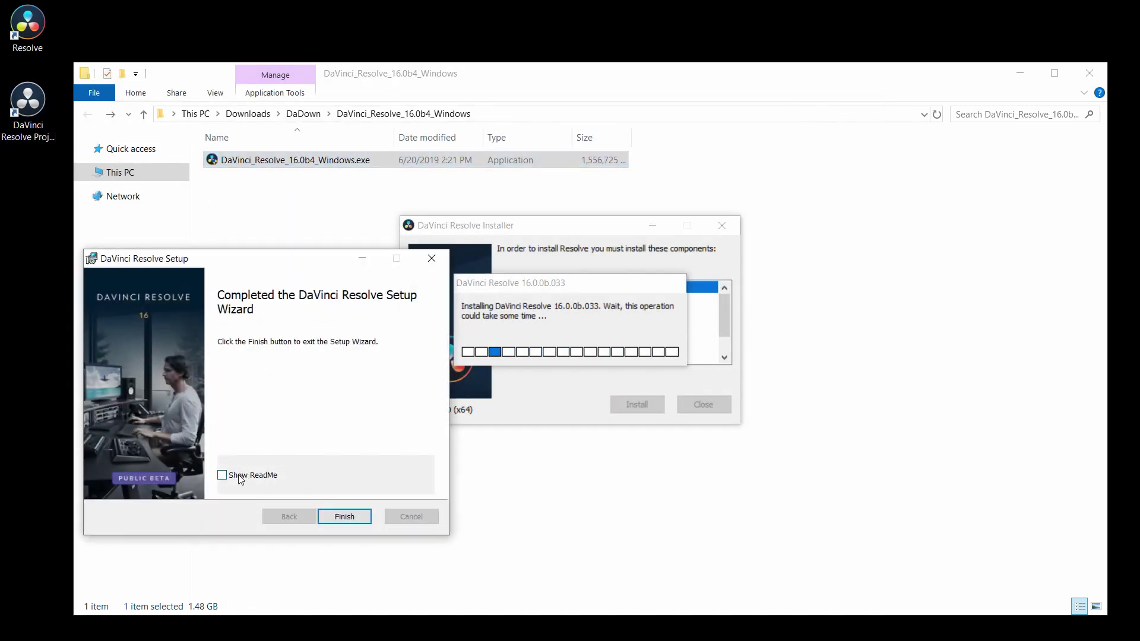
pyautogui.click(344, 517)
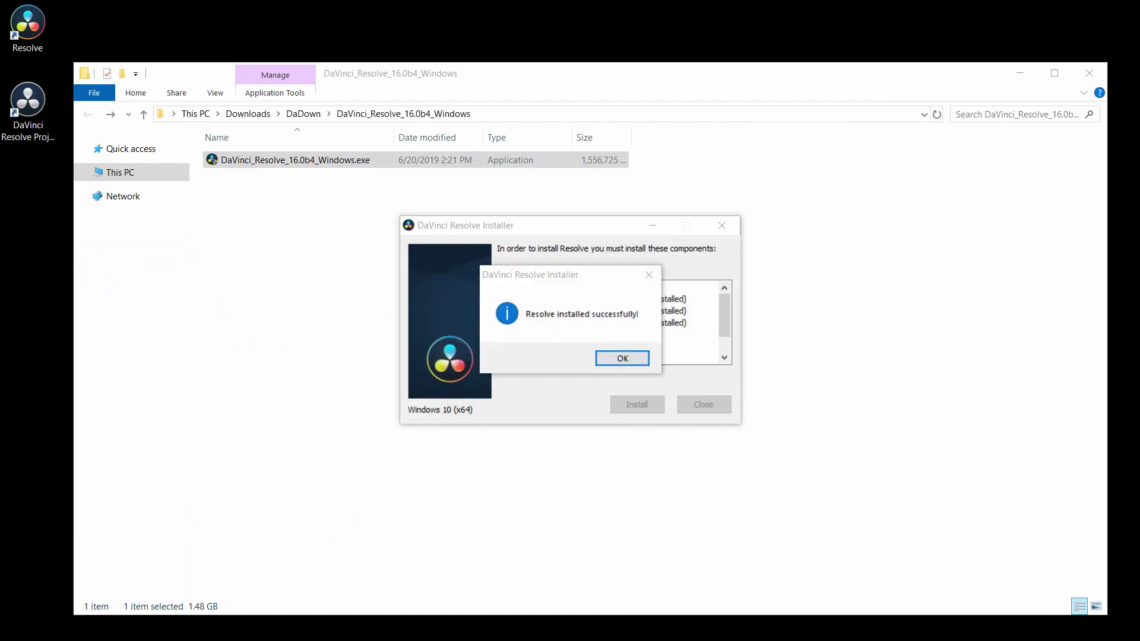
# Step: Examine the ReadMe paragraph on features that require DaVinci Resolve 16 Studio, such as multiple GPUs
pyautogui.click(551, 246)
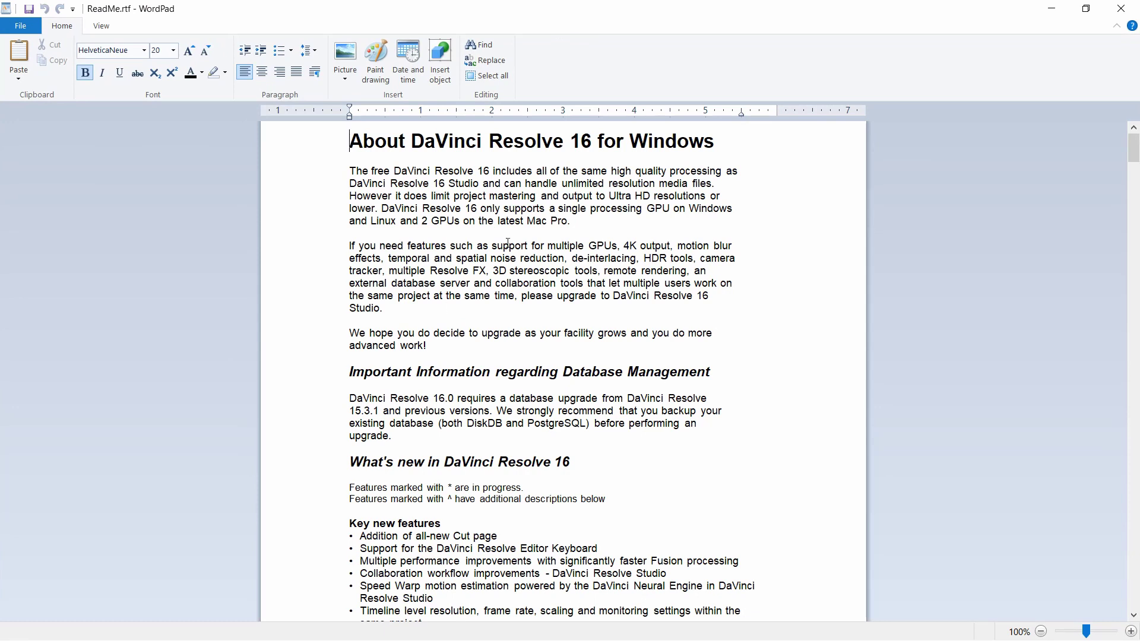
pyautogui.click(339, 252)
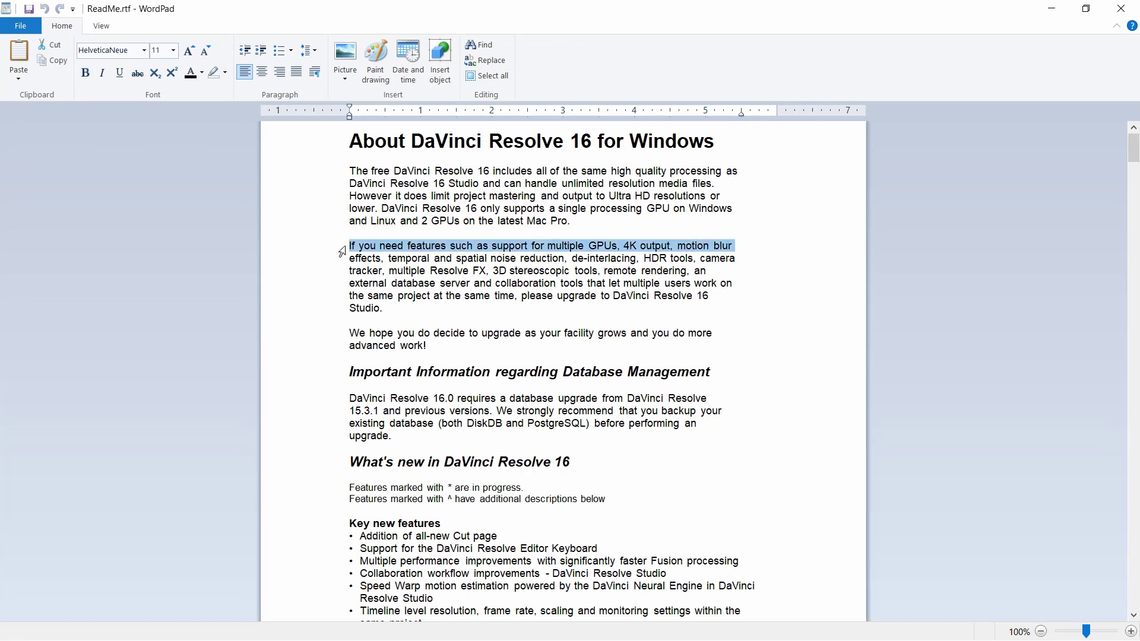
pyautogui.doubleClick(599, 251)
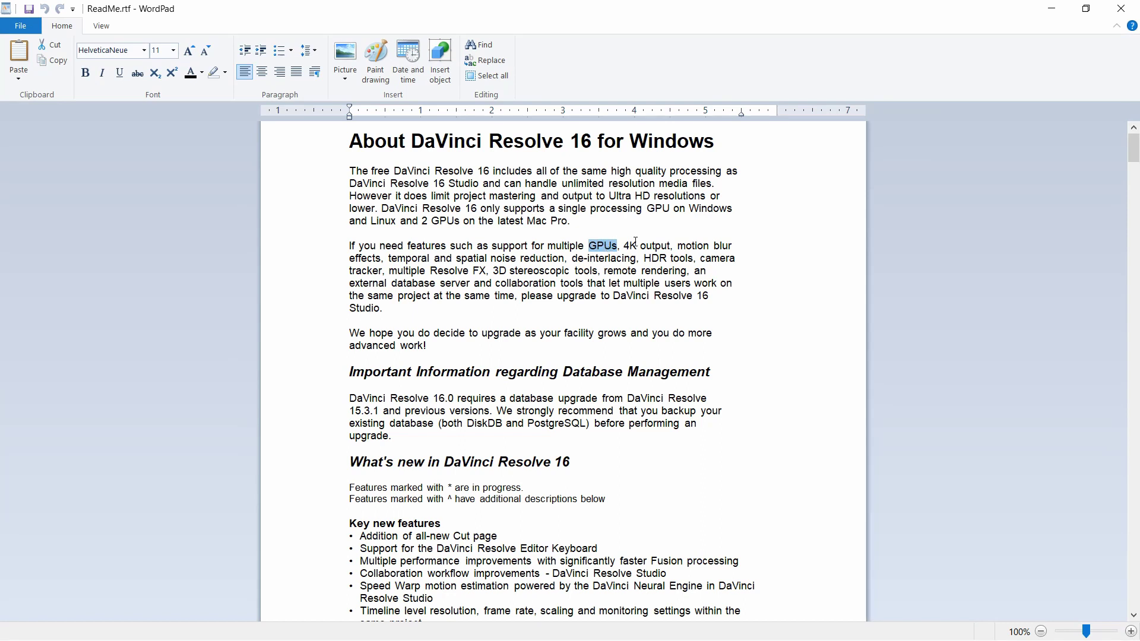
# Step: Highlight the rest of the ReadMe paragraph on Studio-only features, from 4K output through the upgrade recommendation
pyautogui.moveTo(625, 246); pyautogui.dragTo(353, 316)
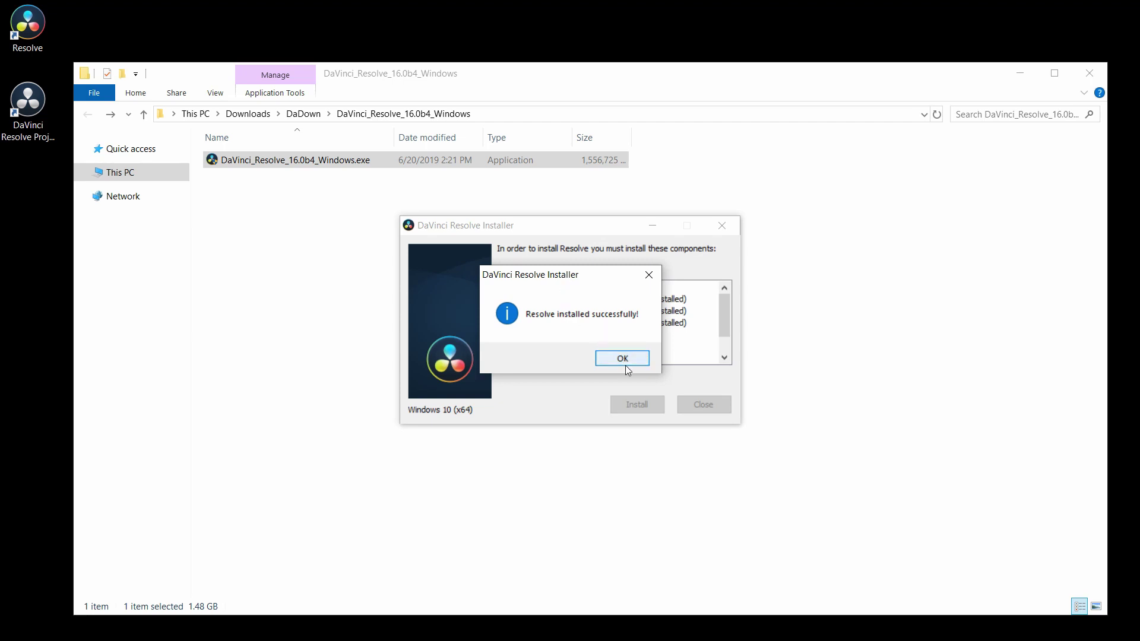
# Step: Dismiss the installer's success message and permanently delete the DaVinci Resolve Project Server shortcut from the desktop
pyautogui.click(622, 358)
pyautogui.click(18, 126)
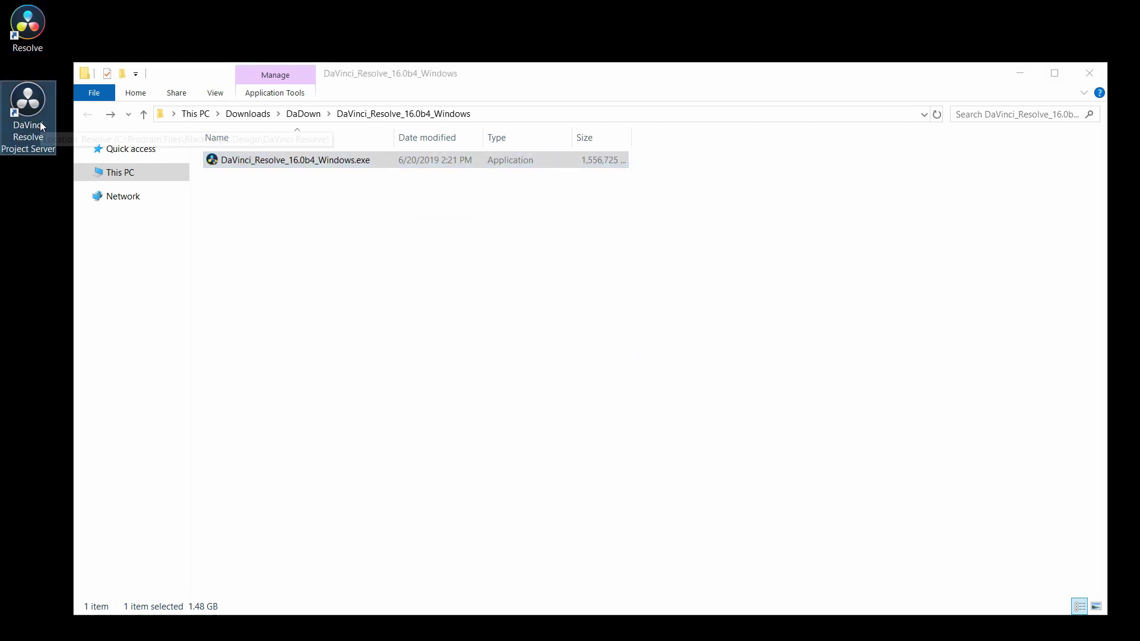
pyautogui.hotkey('shift', 'Delete')
pyautogui.press('Return')
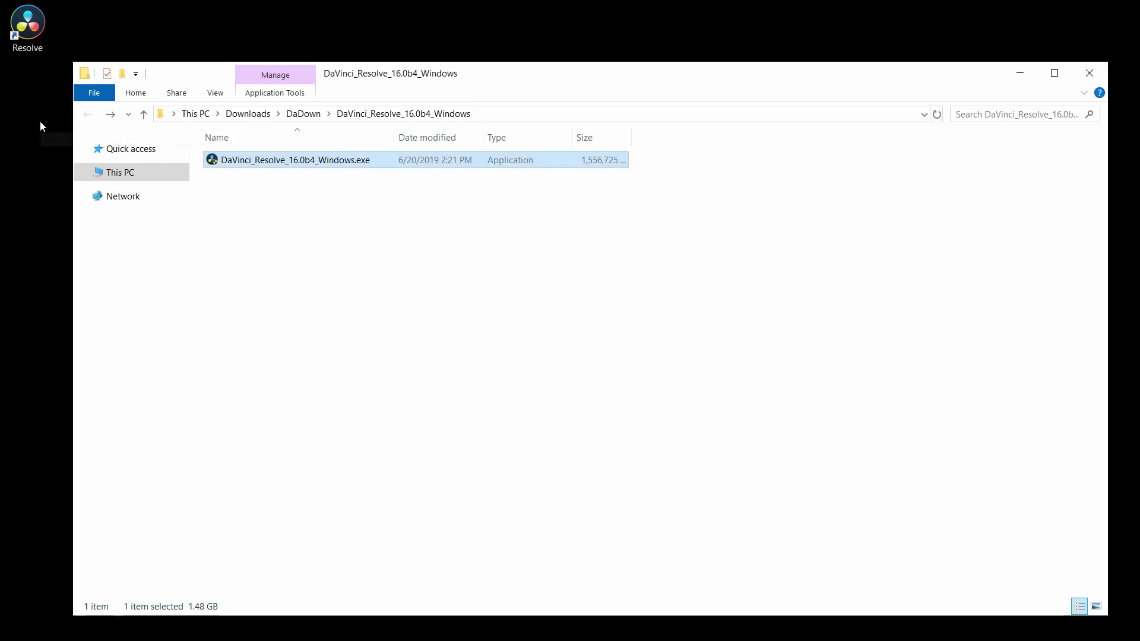
# Step: Launch DaVinci Resolve from its desktop shortcut and start the welcome tour
pyautogui.click(34, 39)
pyautogui.doubleClick(34, 39)
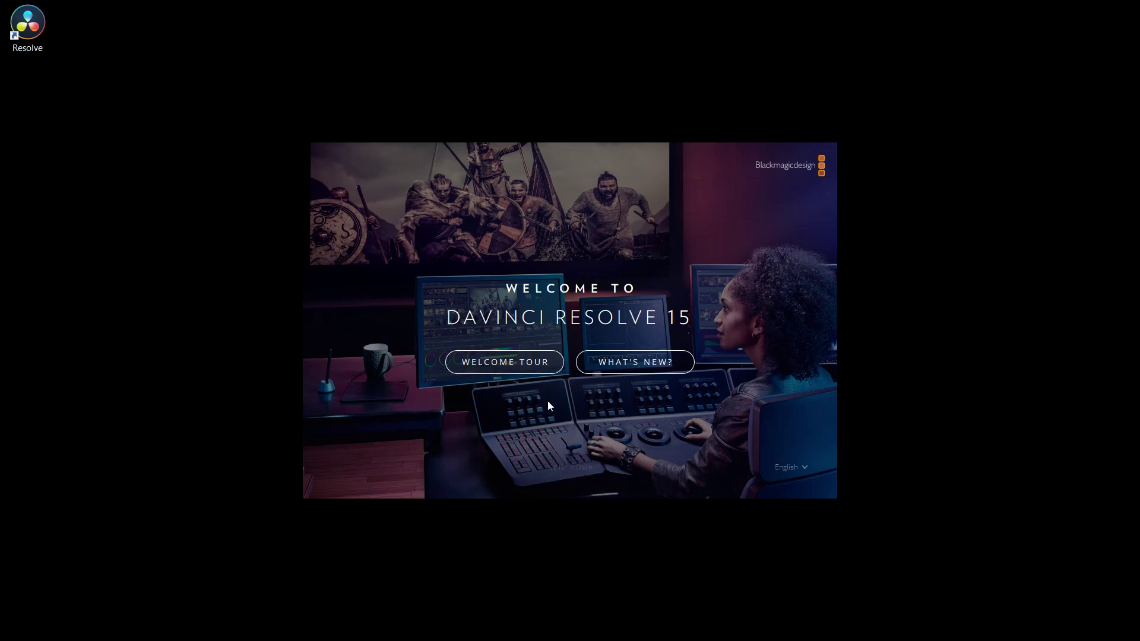
pyautogui.click(506, 362)
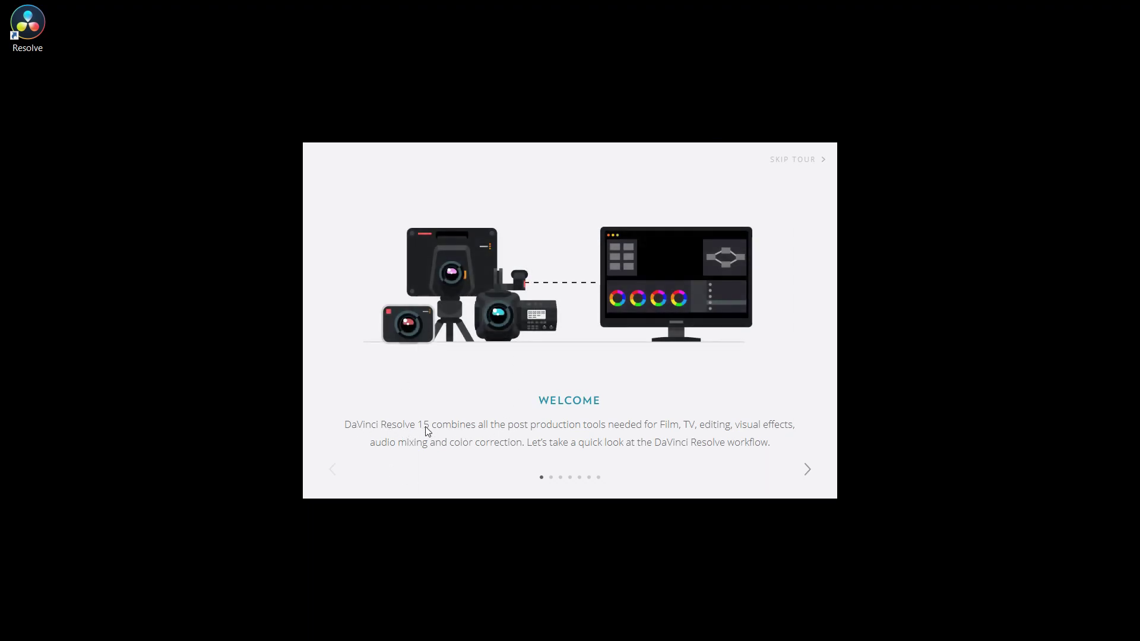
# Step: Go through the welcome tour's Media, Edit, Fusion, Color, Audio and Deliver pages to the end
pyautogui.click(807, 469)
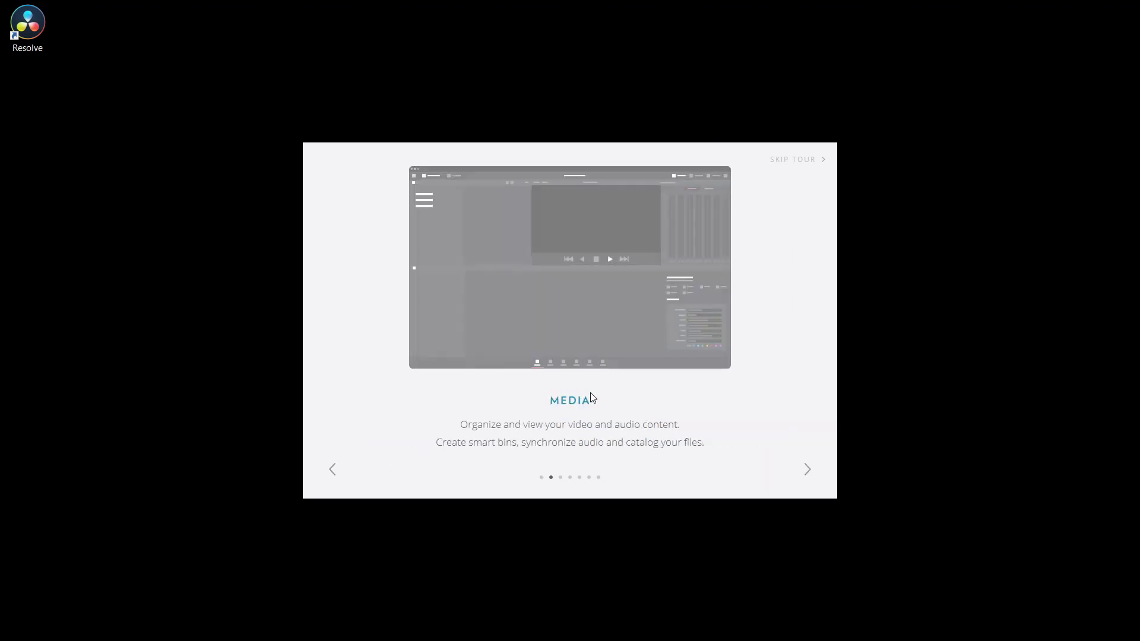
pyautogui.click(807, 469)
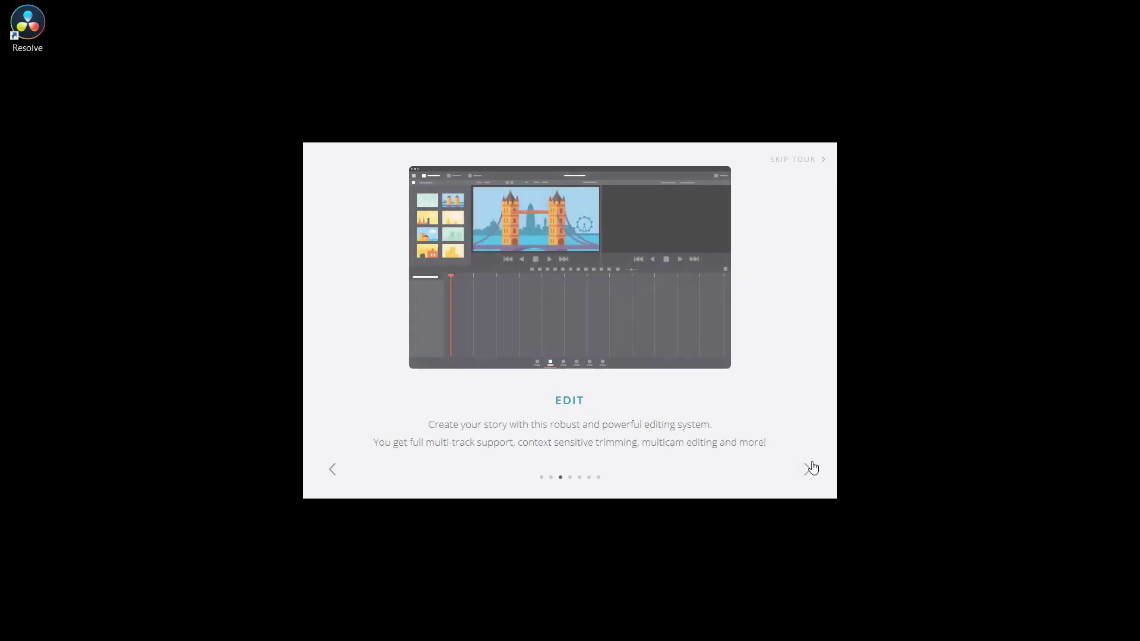
pyautogui.click(805, 469)
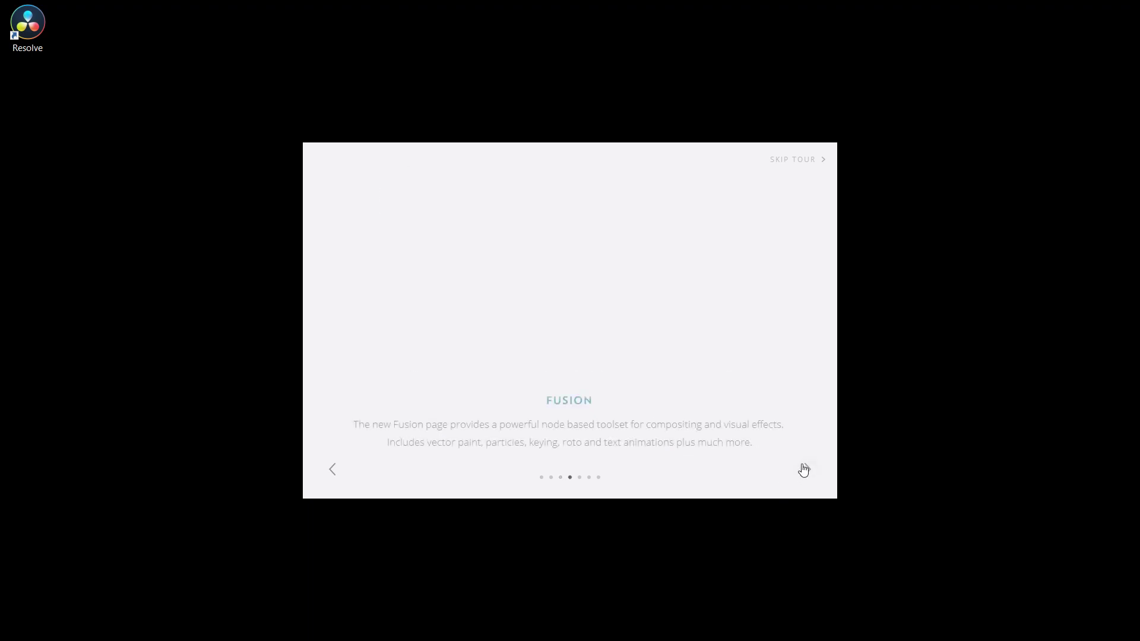
pyautogui.click(805, 469)
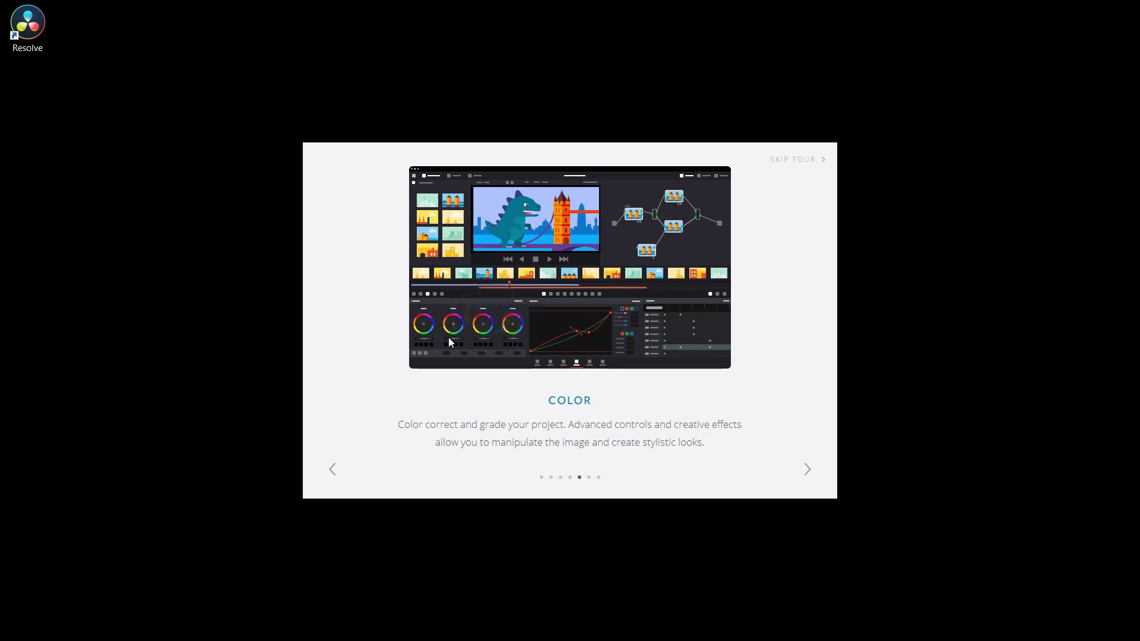
pyautogui.click(807, 470)
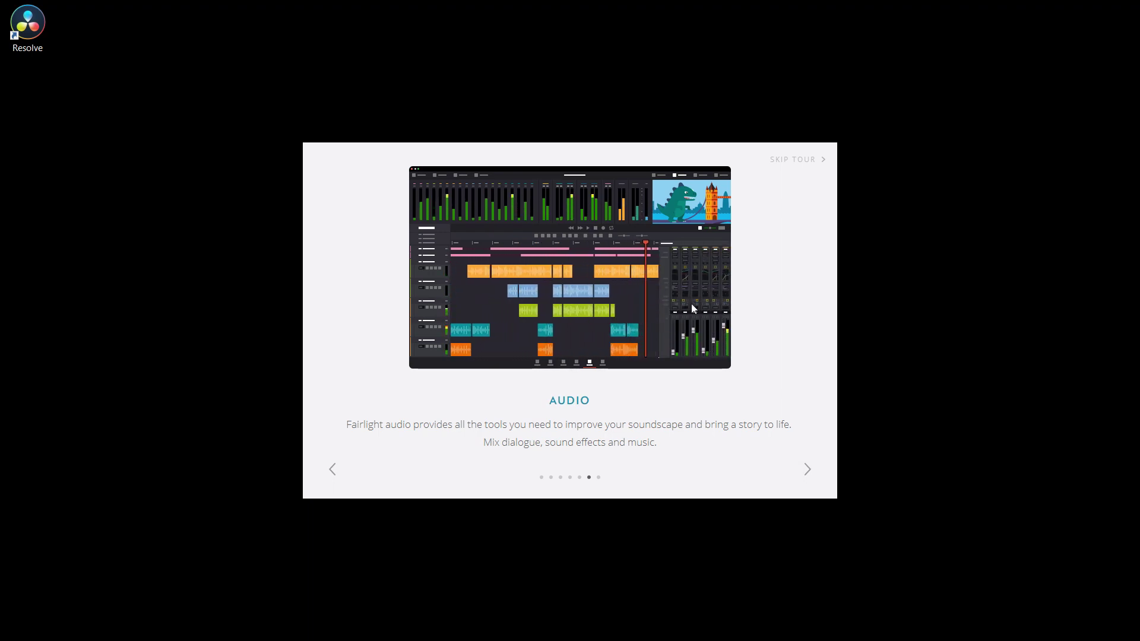
pyautogui.click(806, 468)
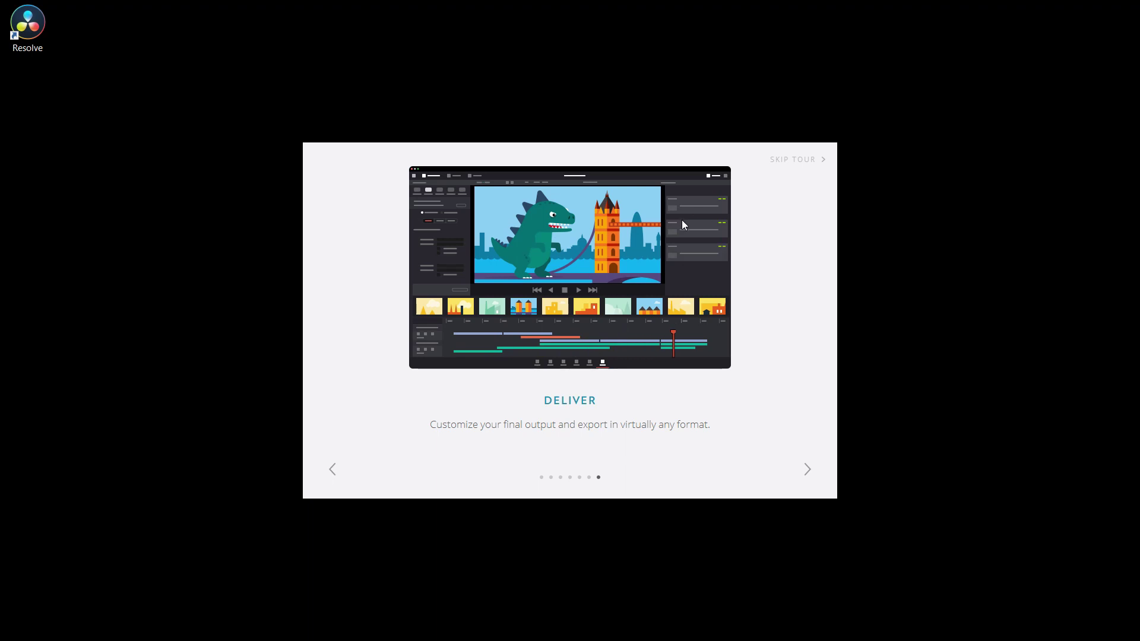
pyautogui.click(808, 470)
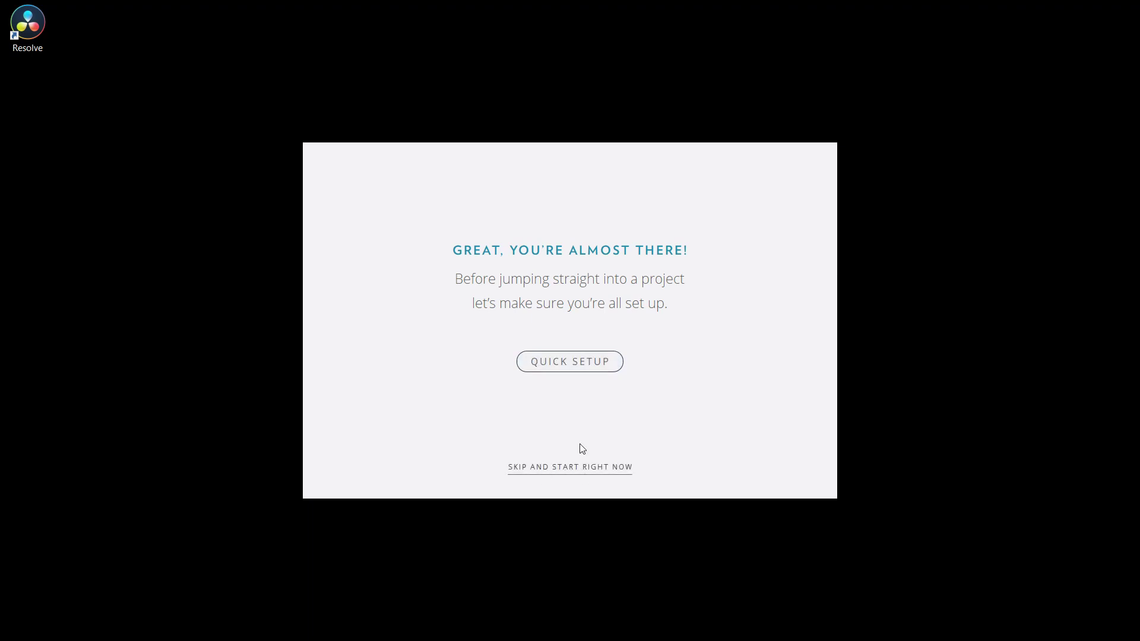
# Step: Begin the quick setup, proceed past the system check, and choose Ultra HD as the project type
pyautogui.click(597, 363)
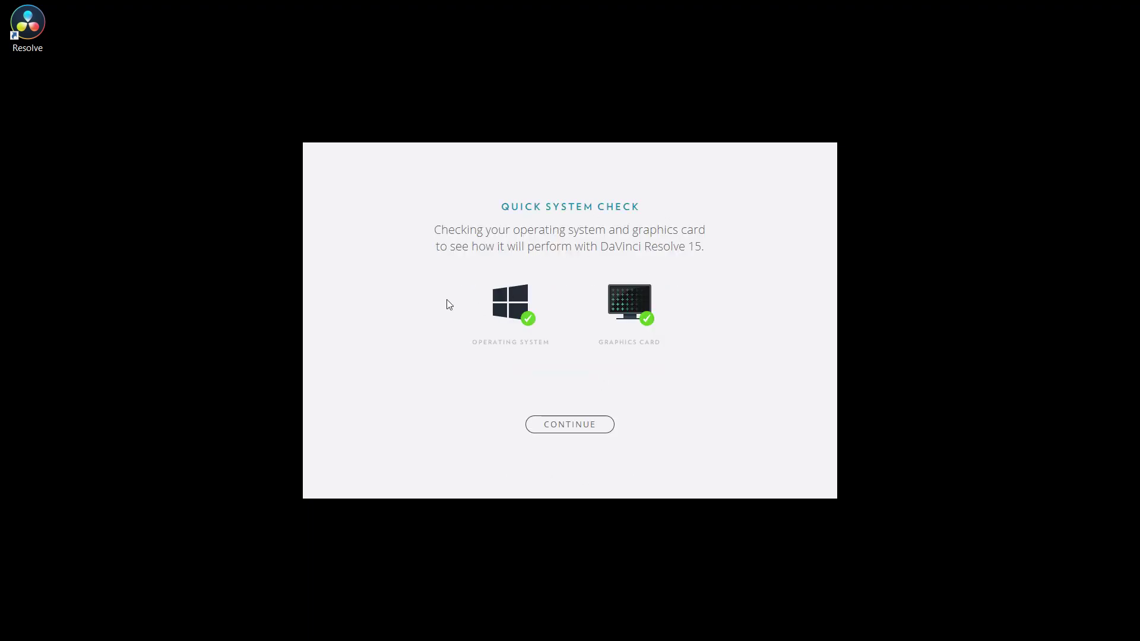
pyautogui.click(570, 428)
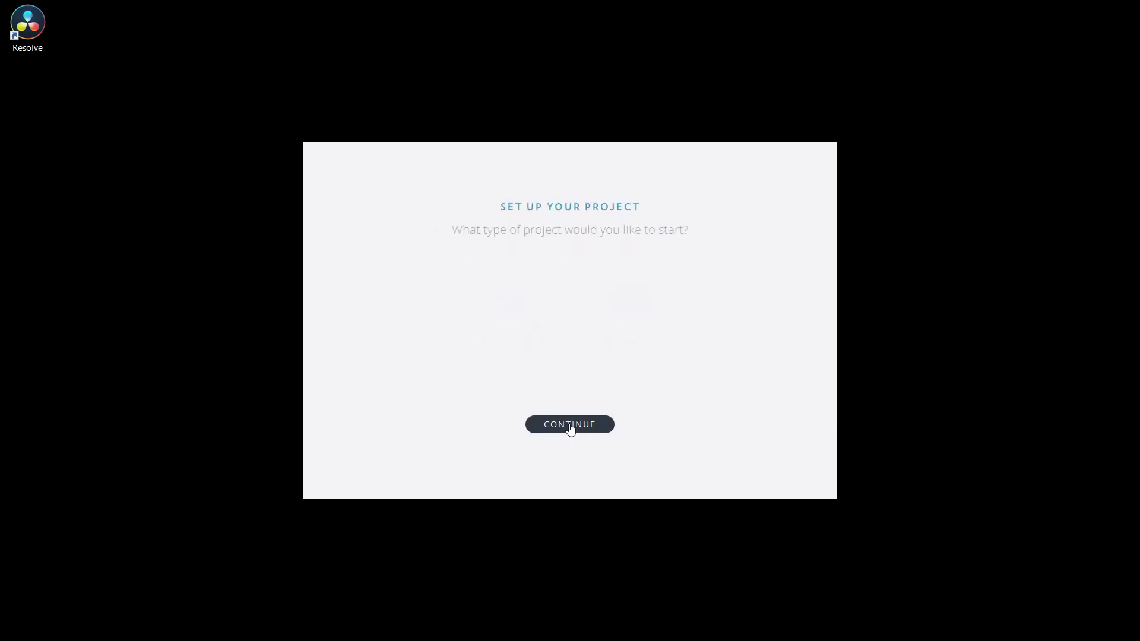
pyautogui.click(633, 334)
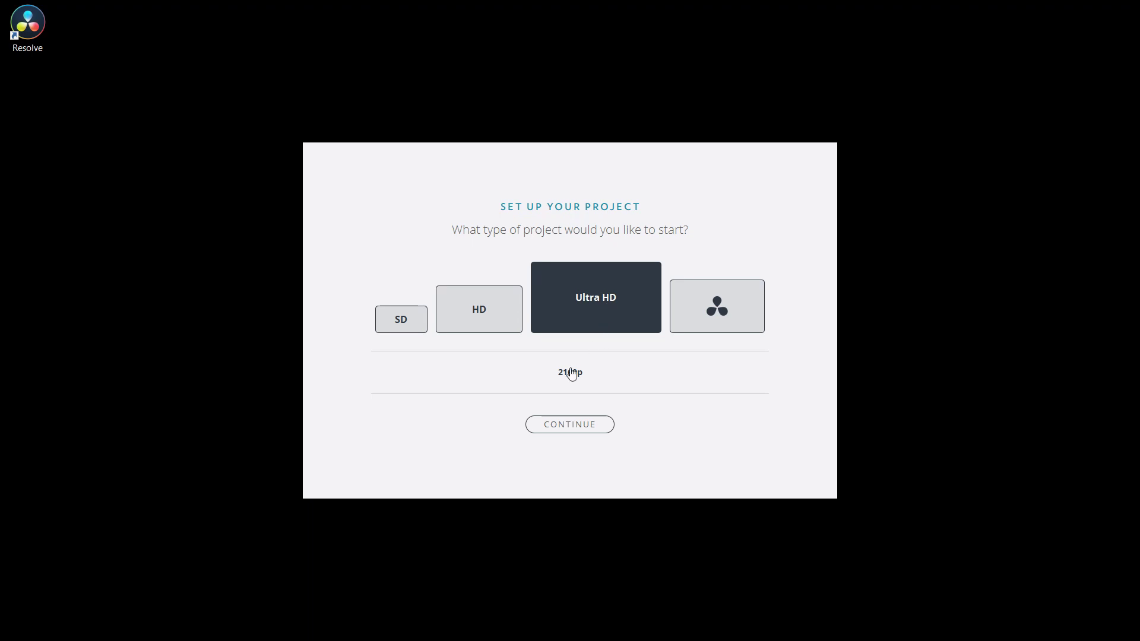
pyautogui.click(583, 426)
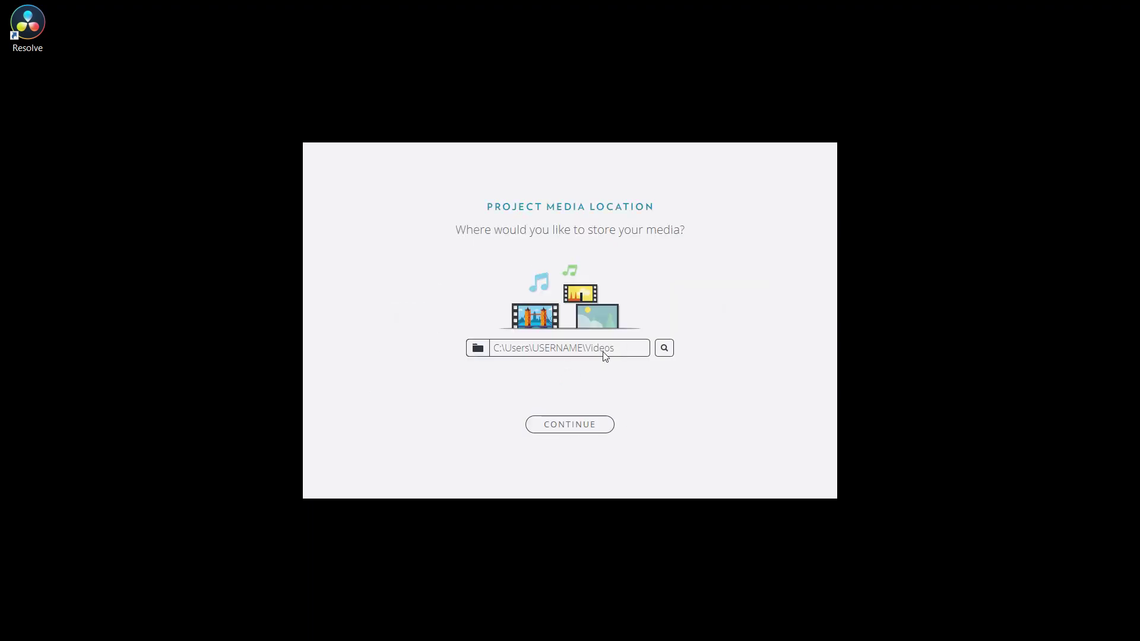
# Step: Keep the default Videos folder as the media location and accept the DaVinci Resolve keyboard layout
pyautogui.click(572, 426)
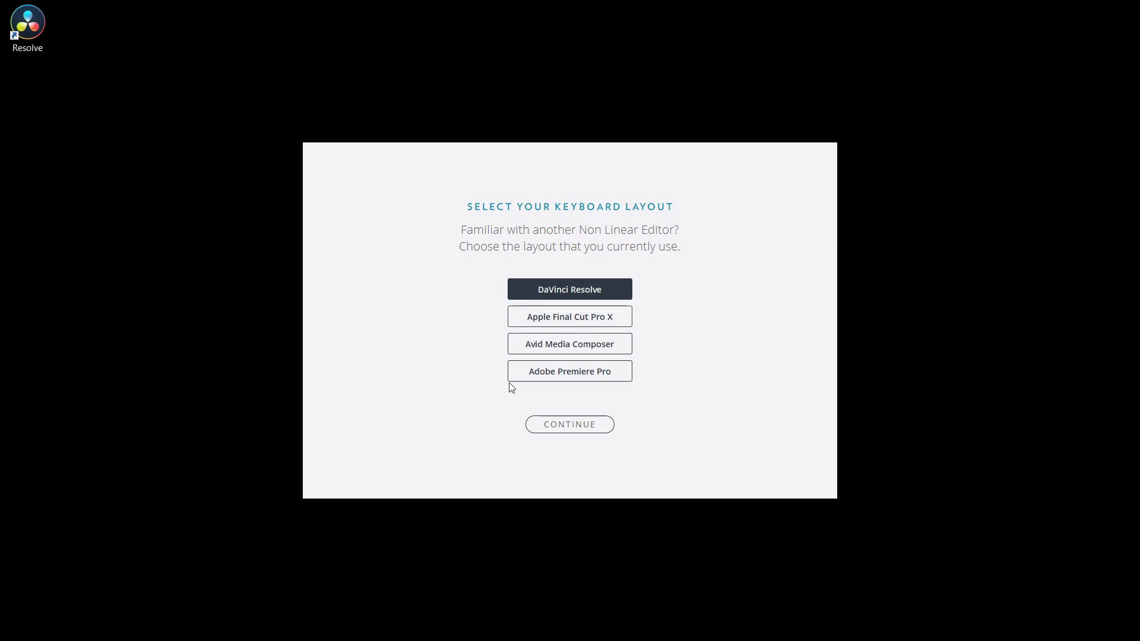
pyautogui.click(592, 416)
pyautogui.click(597, 425)
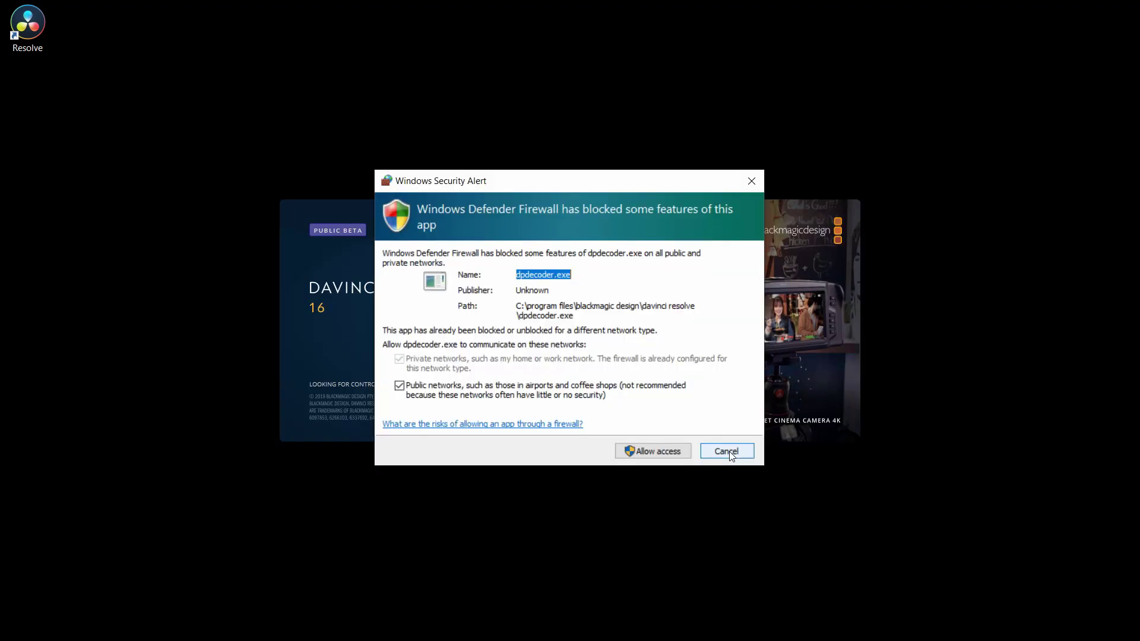
# Step: Decline the Windows firewall access requests for dpdecoder.exe and FusionScript services for Fusion
pyautogui.click(727, 451)
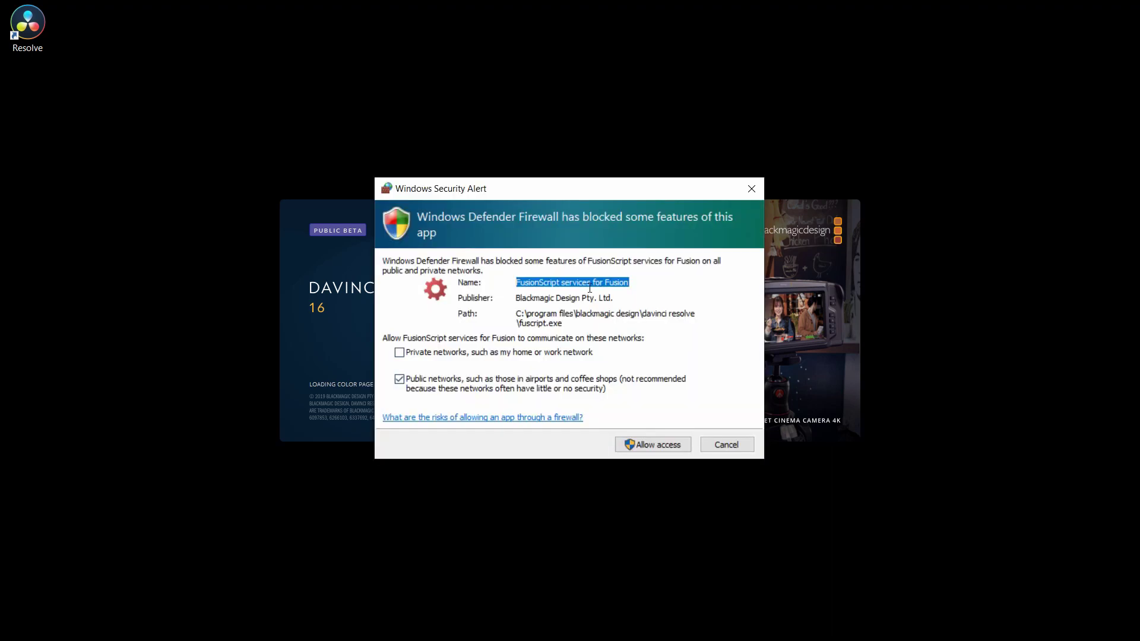
pyautogui.click(745, 446)
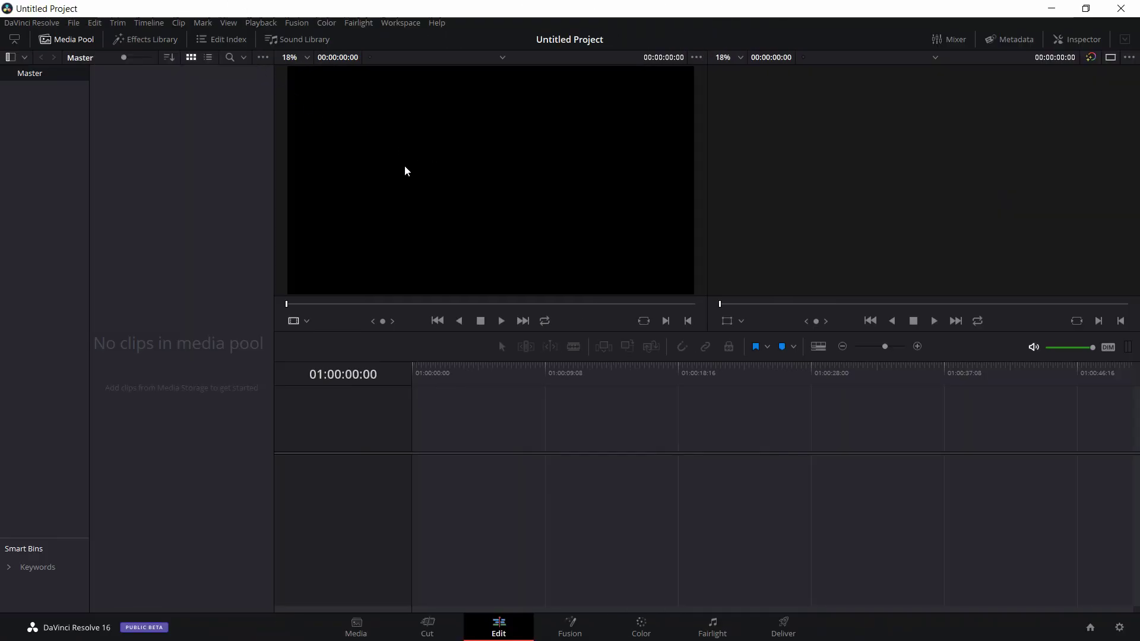
# Step: Shrink the restored project window and reposition it on the desktop, ending with it maximized again
pyautogui.press('super+Down')
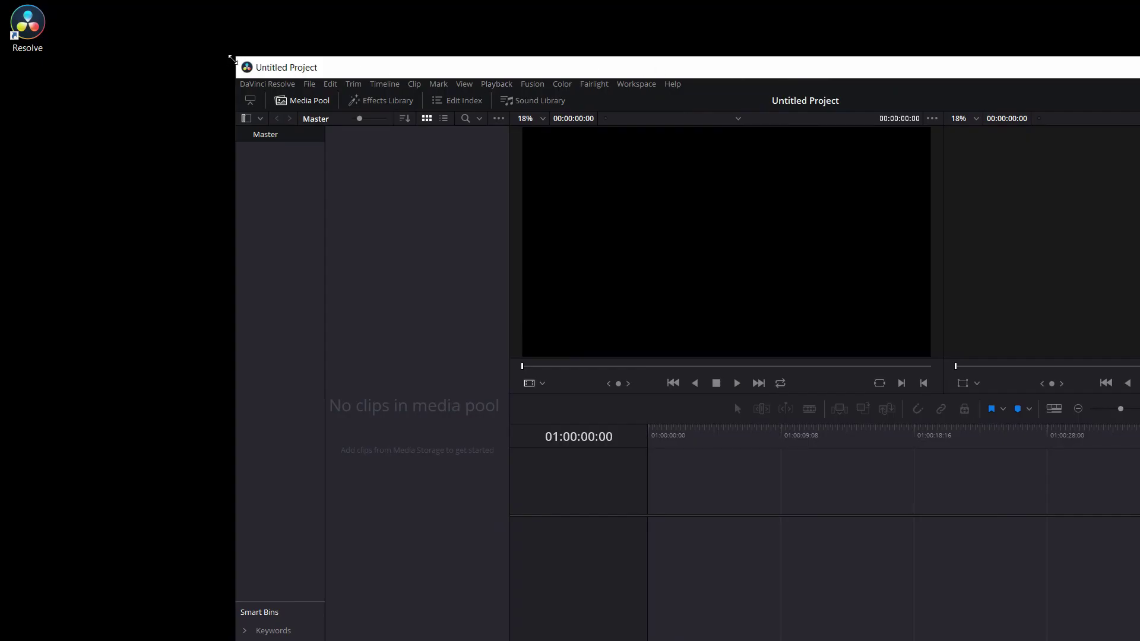
pyautogui.moveTo(233, 59); pyautogui.dragTo(427, 168)
pyautogui.moveTo(576, 178); pyautogui.dragTo(200, 56)
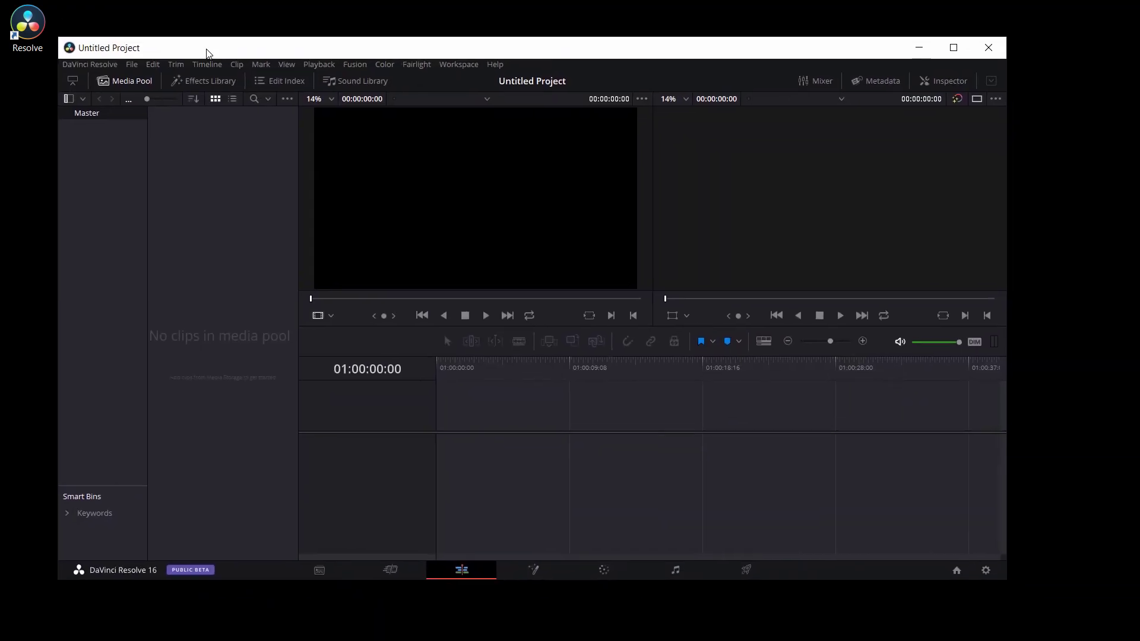
pyautogui.rightClick(317, 49)
pyautogui.click(275, 50)
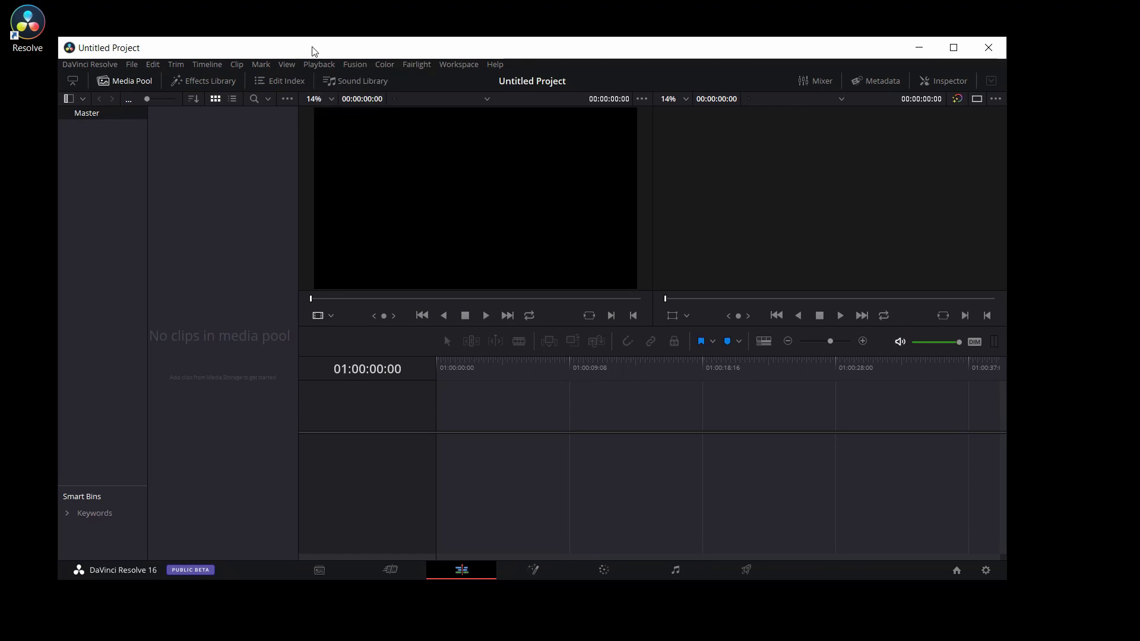
pyautogui.moveTo(313, 47); pyautogui.dragTo(382, 5)
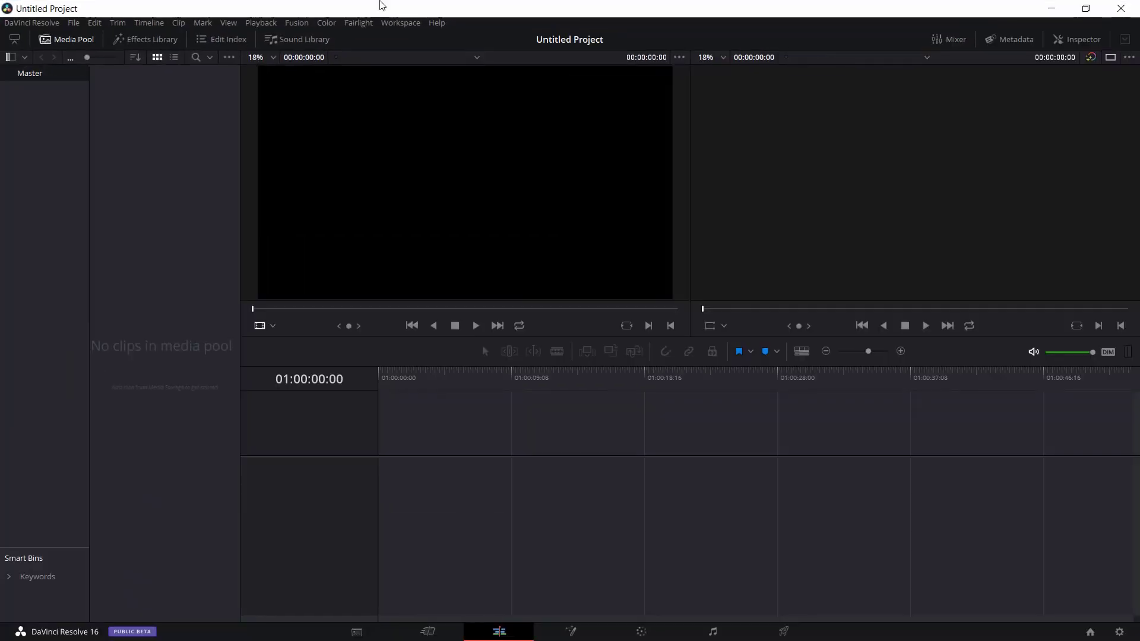